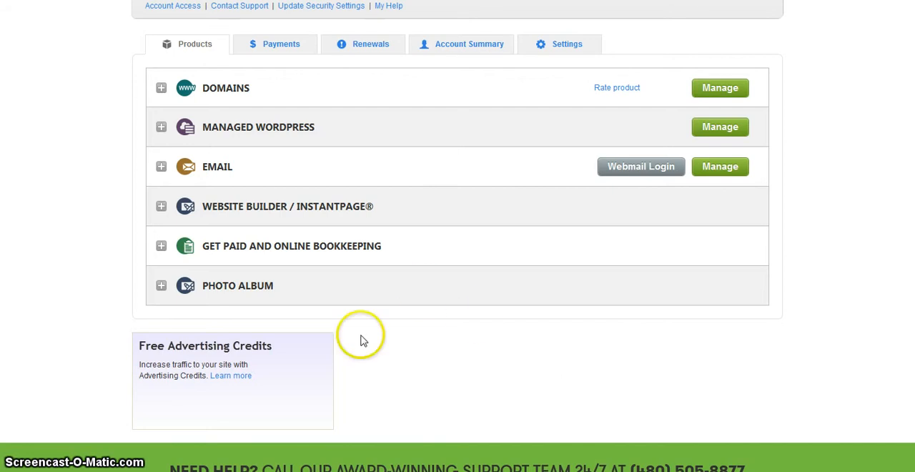
# Expand the Managed WordPress product and review its account listing along with the other products in the account
pyautogui.click(161, 126)
pyautogui.scroll(-2, 159, 128)
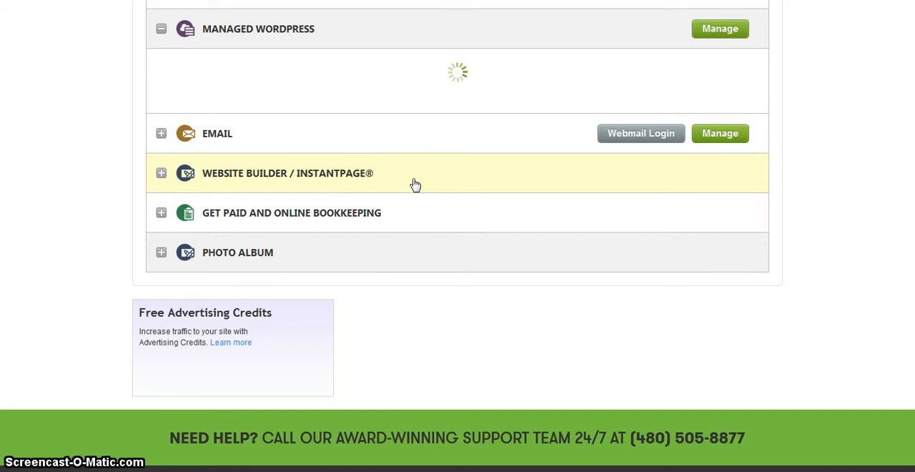
pyautogui.click(500, 167)
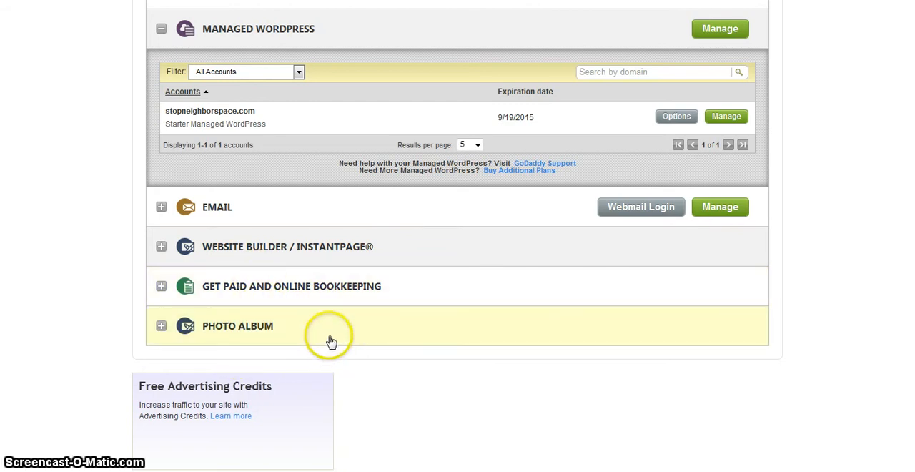
pyautogui.scroll(5, 331, 340)
pyautogui.scroll(-3, 331, 333)
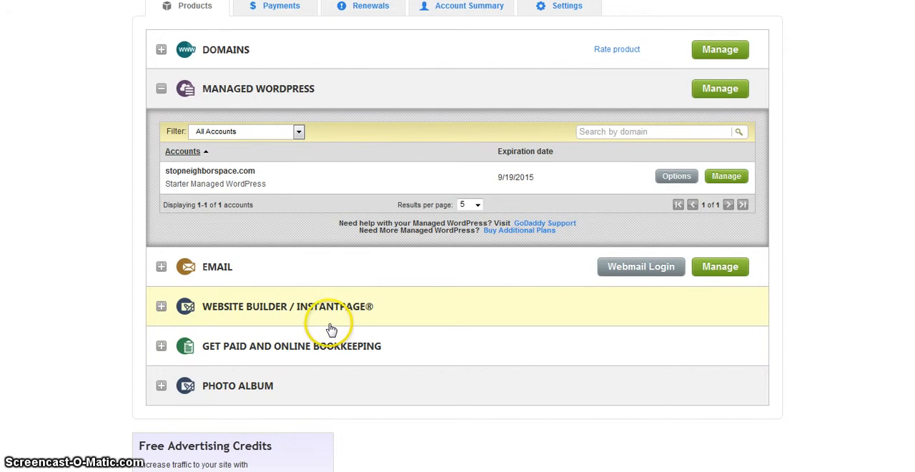
pyautogui.scroll(-1, 331, 329)
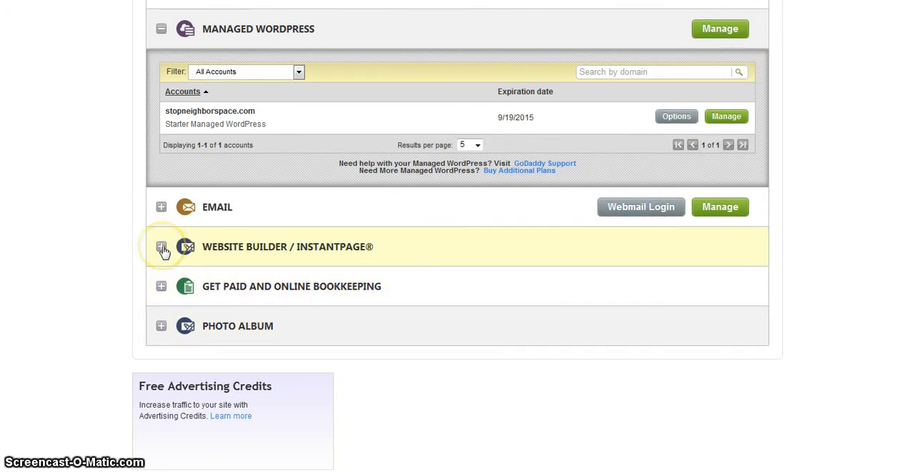
pyautogui.scroll(1, 127, 256)
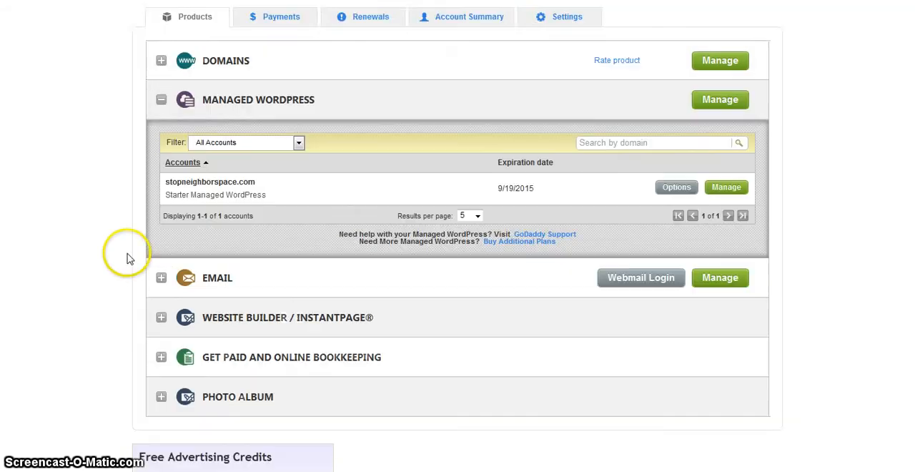
pyautogui.scroll(-1, 127, 256)
pyautogui.scroll(1, 127, 255)
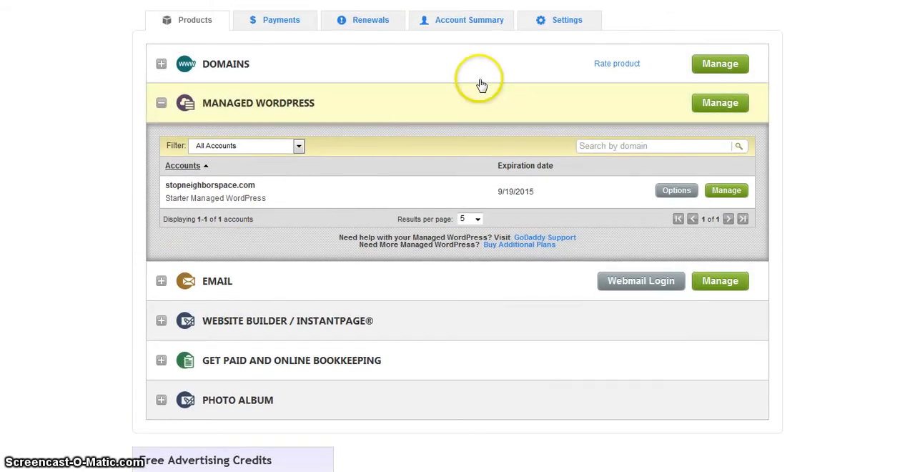
# Open domain management and expand the Domains product to view the registered domains and their associated products
pyautogui.click(710, 67)
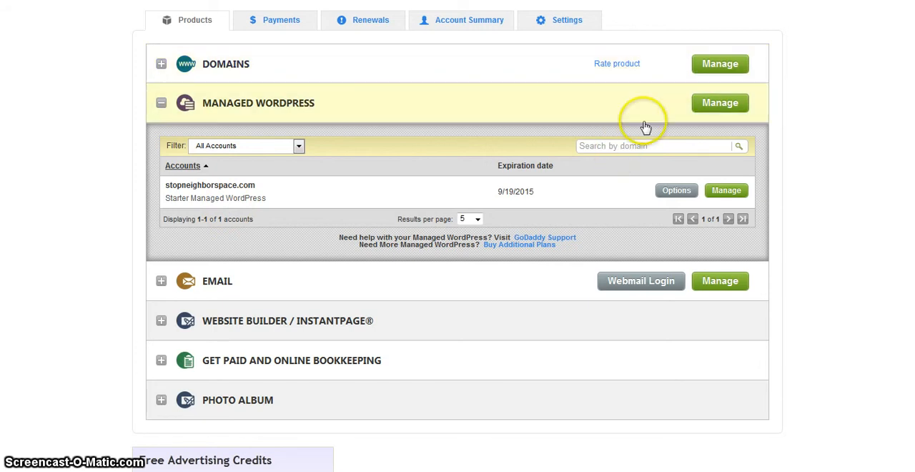
pyautogui.click(161, 64)
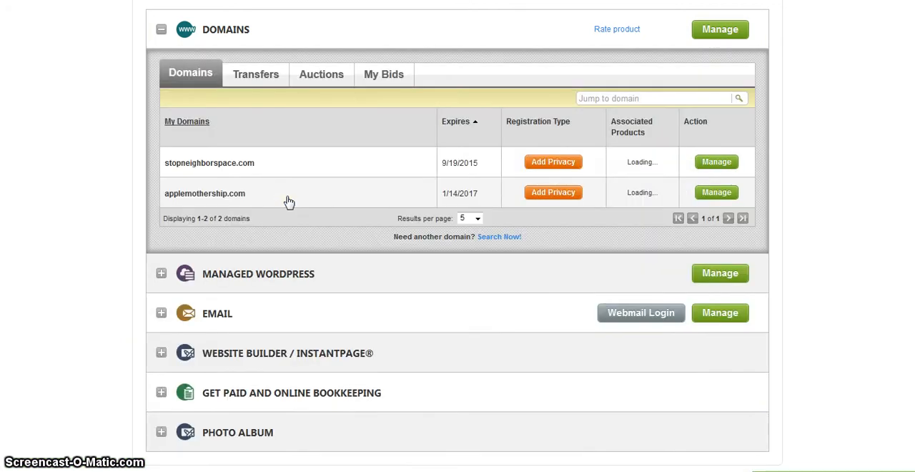
pyautogui.scroll(-2, 289, 189)
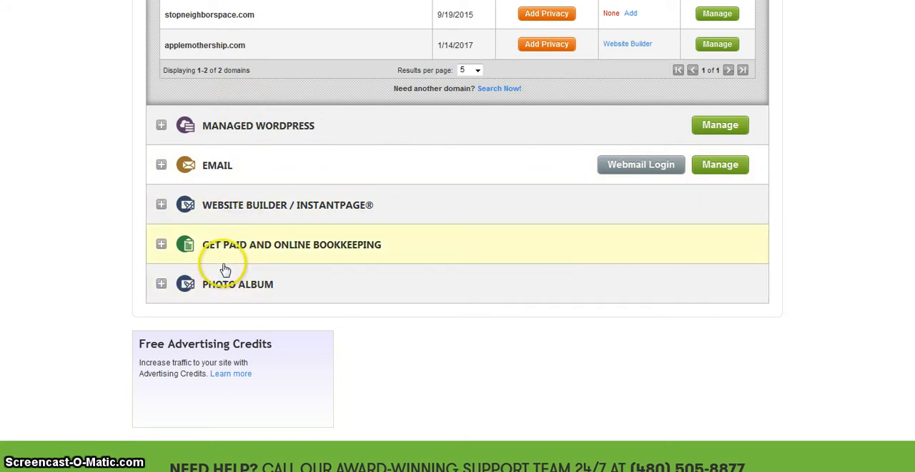
# Try to expand the Website Builder / InstantPage product below the domain listing
pyautogui.click(162, 205)
pyautogui.click(165, 214)
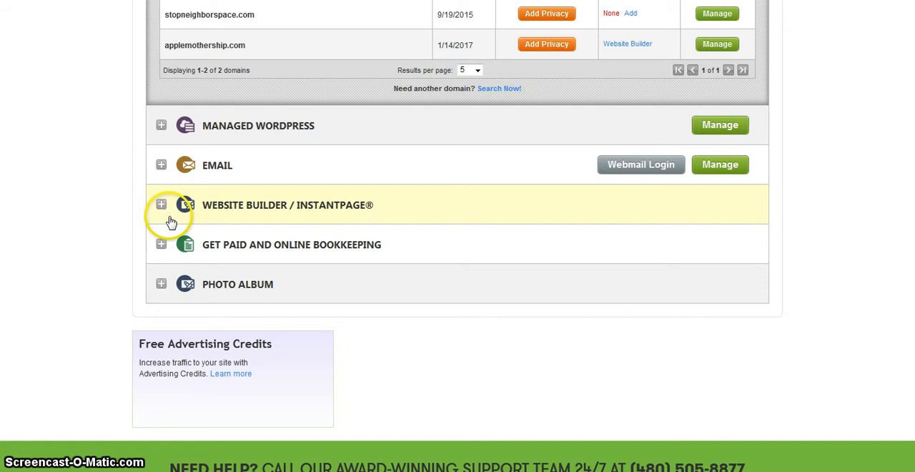
pyautogui.click(159, 207)
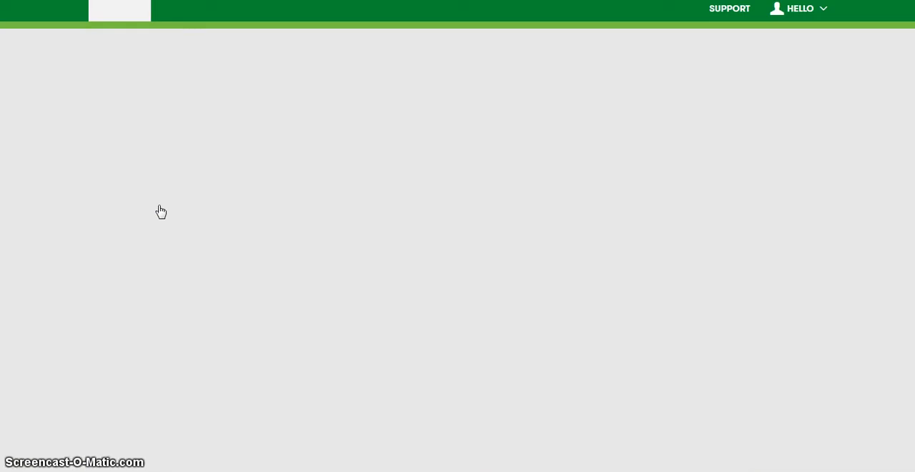
pyautogui.click(158, 211)
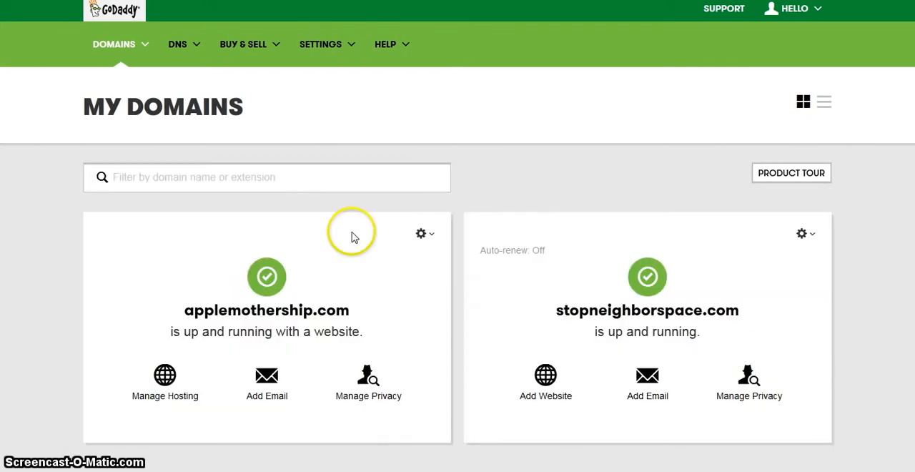
# Review the applemothership.com and stopneighborspace.com entries on the My Domains page
pyautogui.scroll(-1, 368, 230)
pyautogui.scroll(-1, 369, 230)
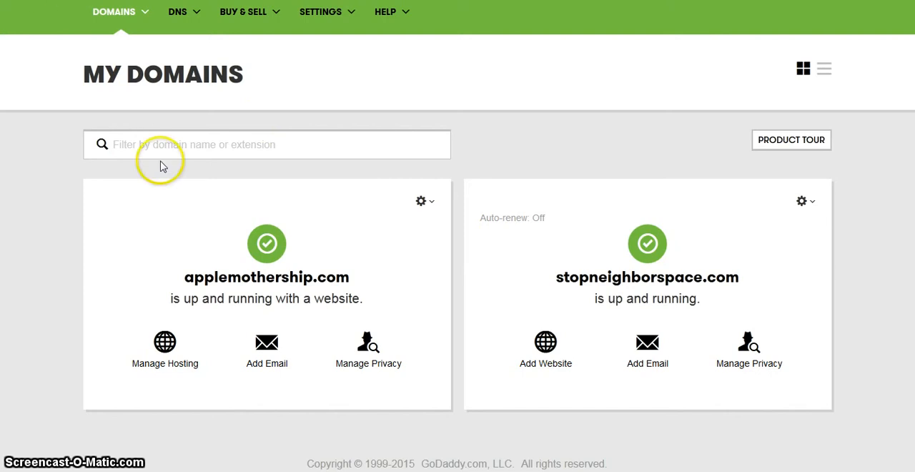
pyautogui.click(305, 250)
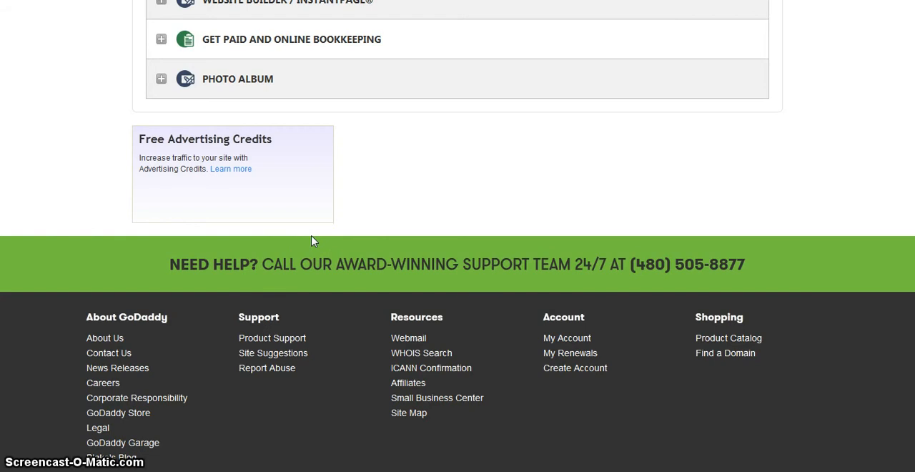
# Expand the Website Builder / InstantPage product in the account's product list and open the applemothership.com control panel
pyautogui.scroll(2, 457, 235)
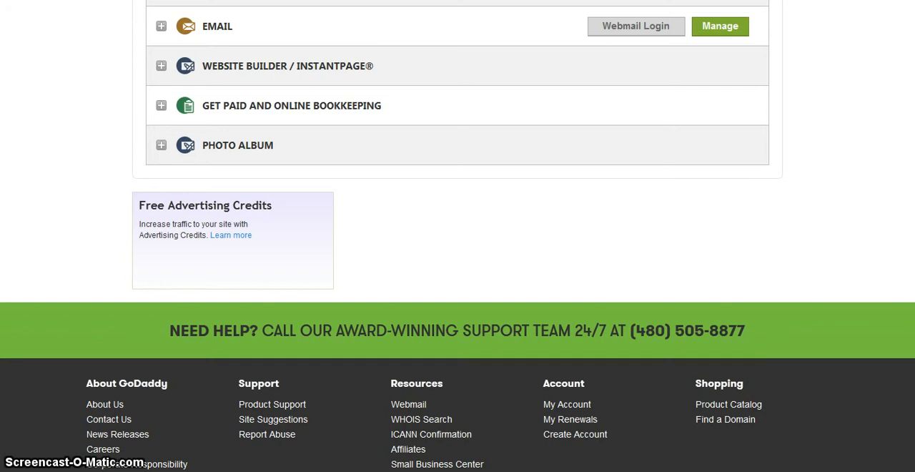
pyautogui.scroll(3, 875, 214)
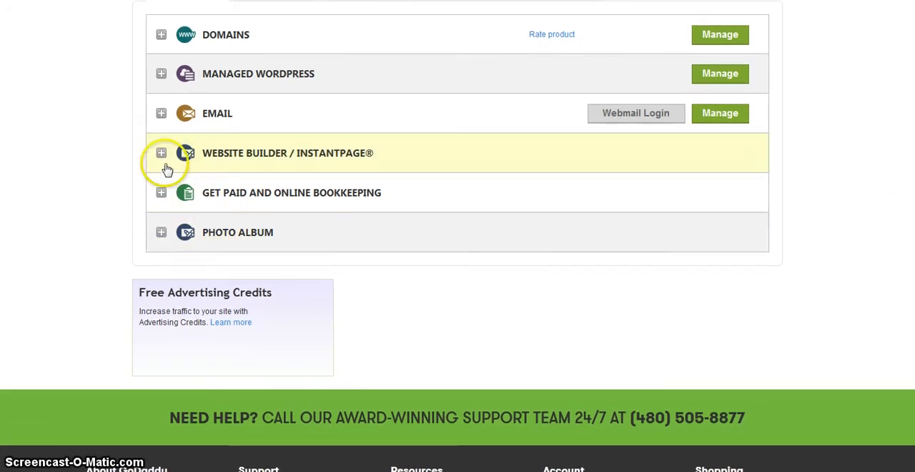
pyautogui.click(162, 155)
pyautogui.scroll(-2, 161, 156)
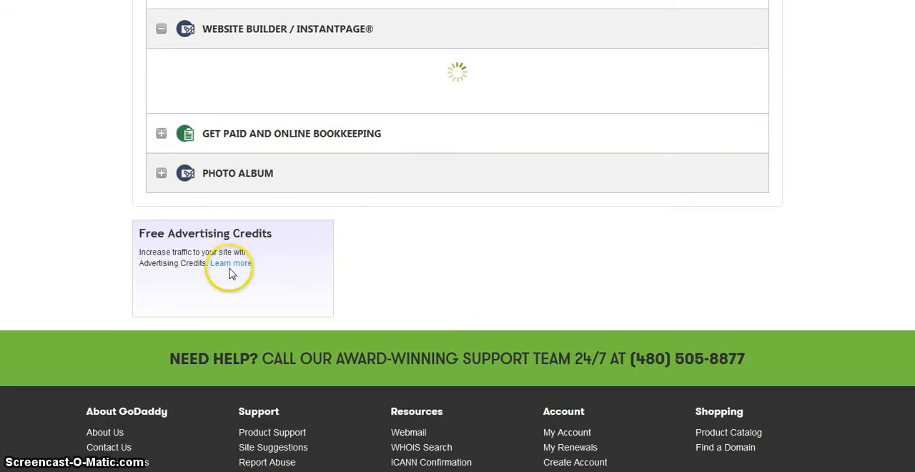
pyautogui.scroll(2, 230, 265)
pyautogui.scroll(2, 145, 268)
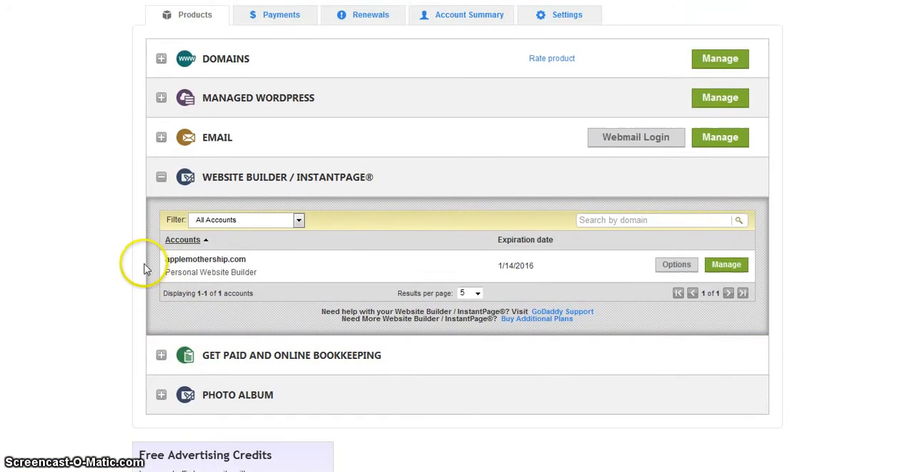
pyautogui.scroll(-2, 145, 268)
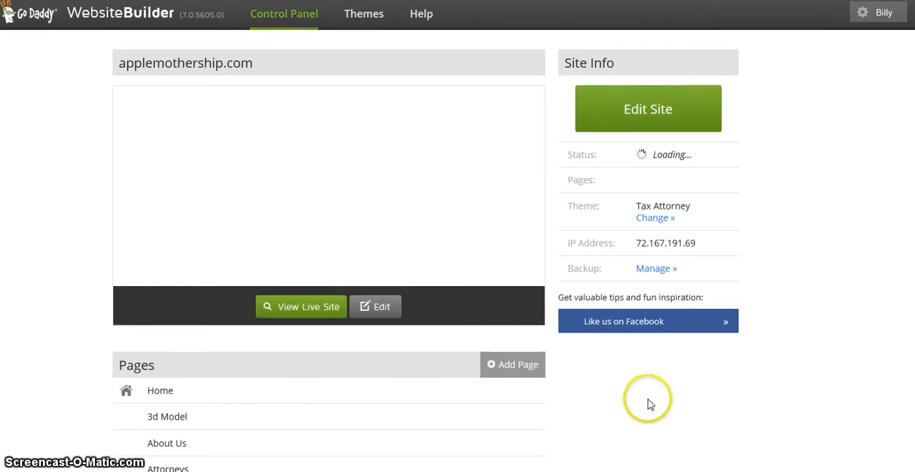
# Examine the applemothership.com control panel, including the site preview, site info and list of pages
pyautogui.scroll(-2, 646, 377)
pyautogui.scroll(2, 645, 377)
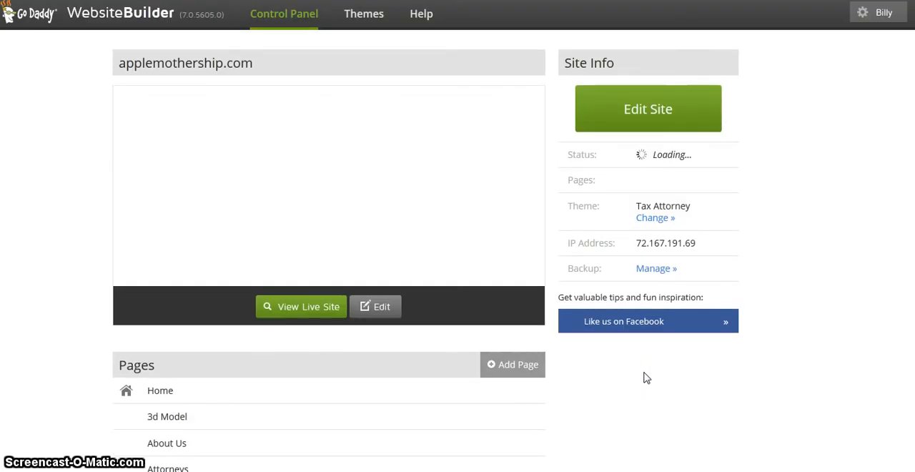
pyautogui.scroll(-3, 645, 377)
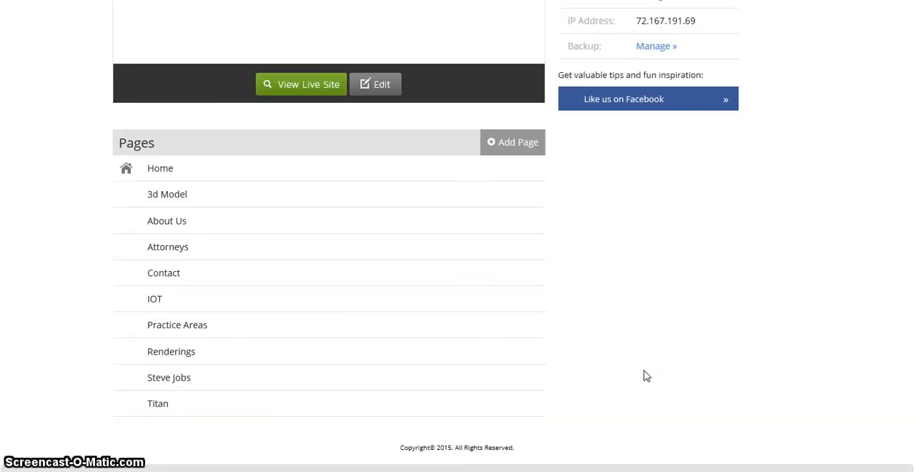
pyautogui.scroll(3, 646, 374)
pyautogui.scroll(-2, 646, 374)
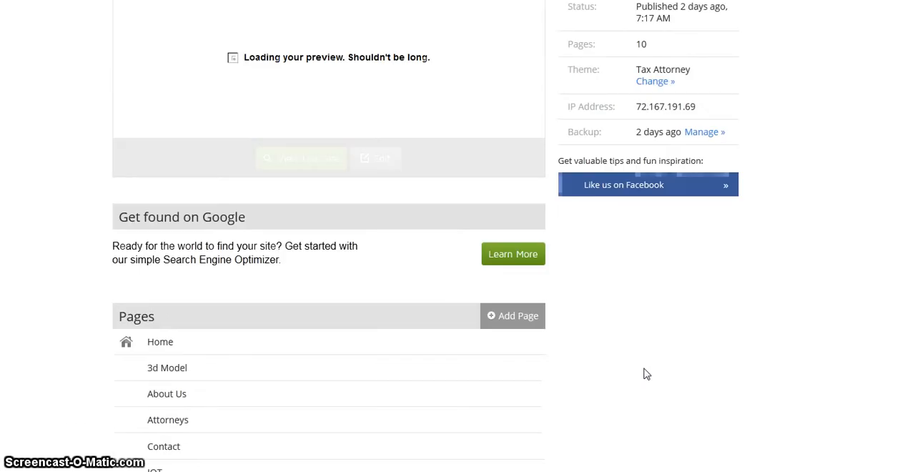
pyautogui.scroll(2, 645, 374)
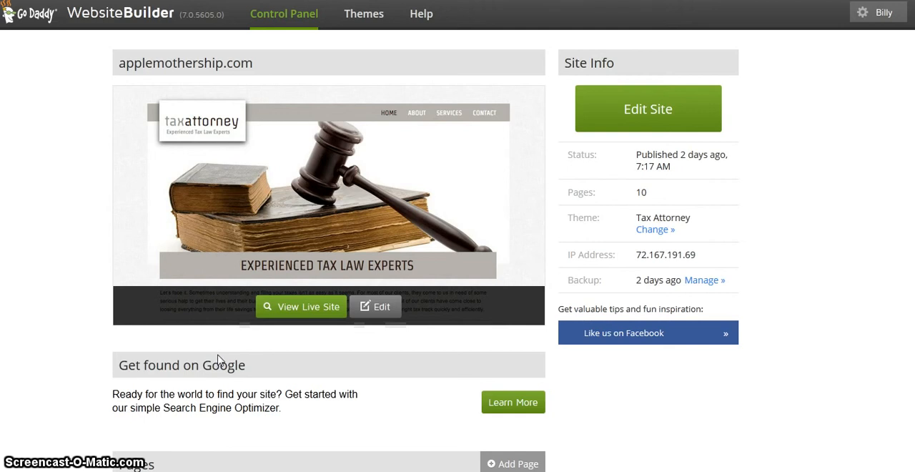
pyautogui.scroll(-5, 220, 358)
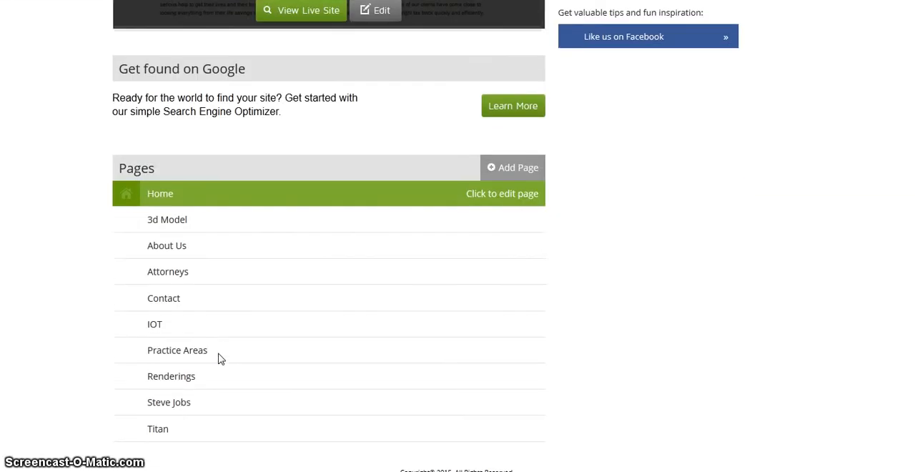
pyautogui.scroll(5, 219, 357)
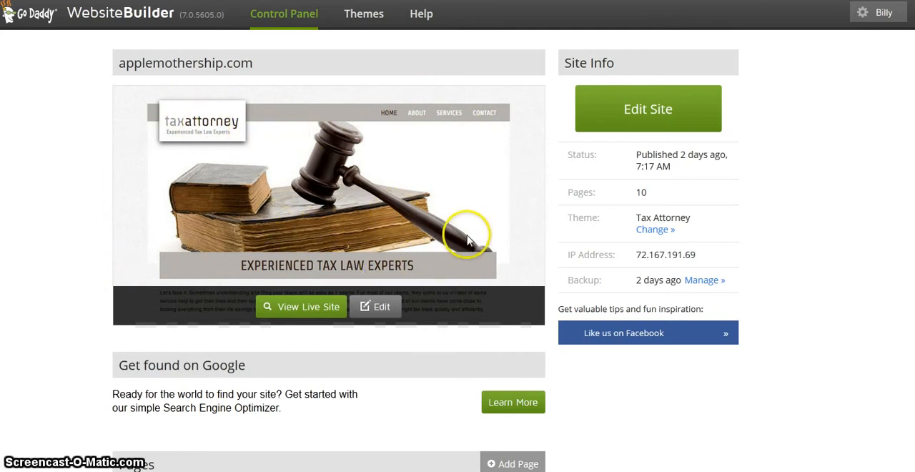
pyautogui.scroll(-5, 468, 238)
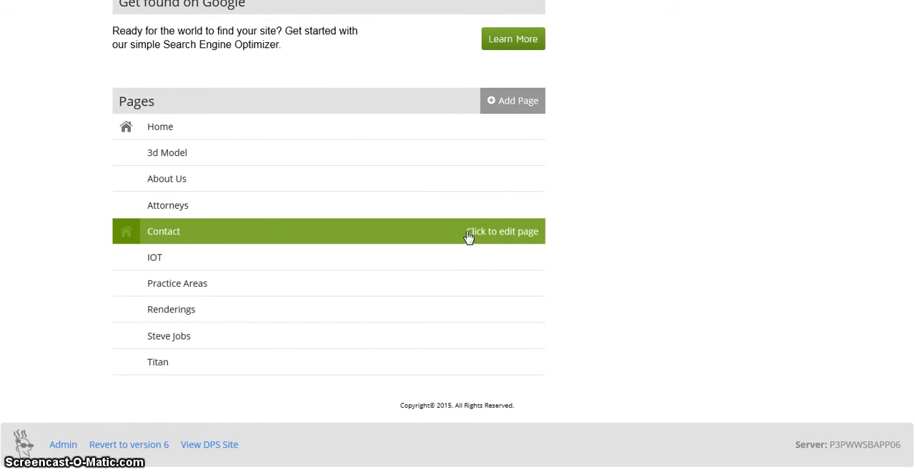
pyautogui.scroll(3, 464, 236)
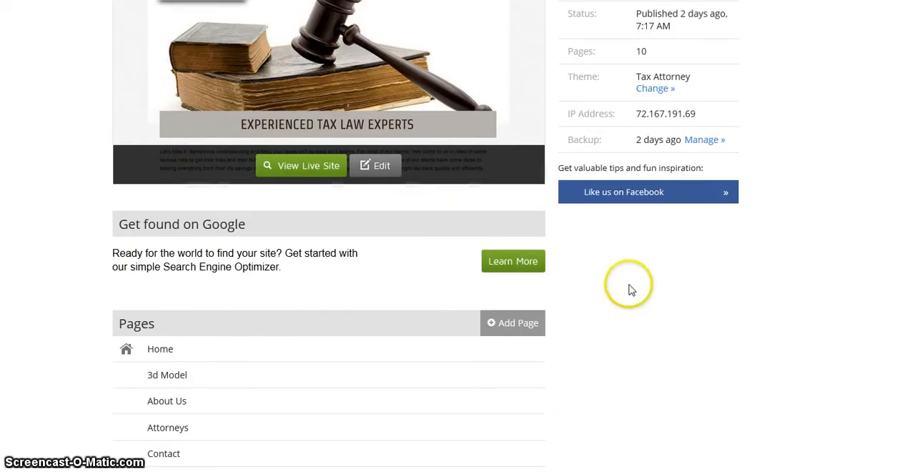
pyautogui.scroll(2, 632, 288)
pyautogui.scroll(-2, 593, 333)
pyautogui.scroll(2, 572, 332)
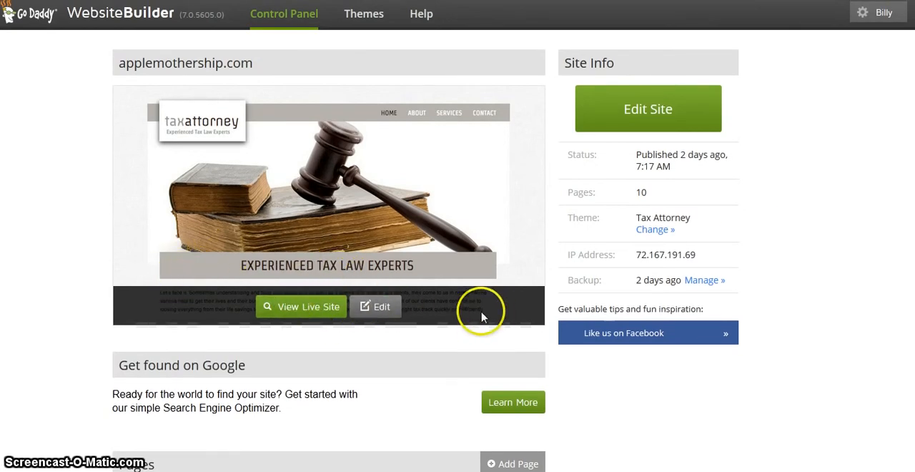
pyautogui.scroll(-1, 458, 236)
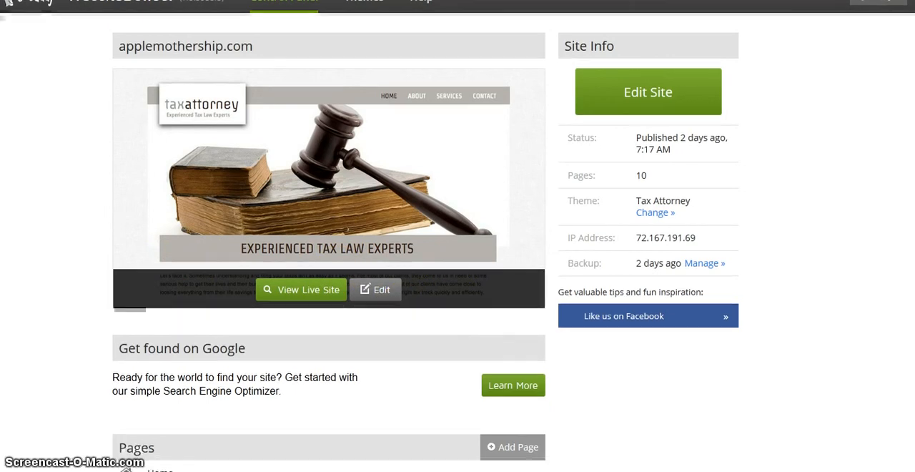
pyautogui.scroll(1, 458, 236)
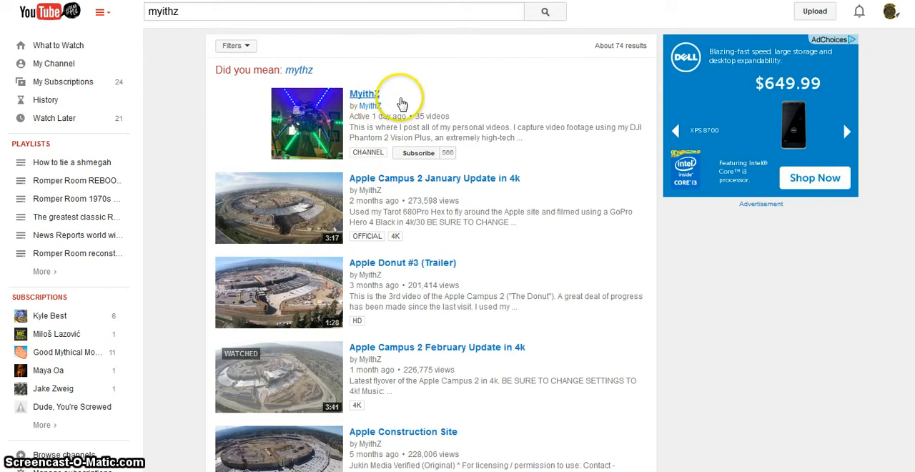
# Look through the YouTube search results for myithz, including the channel and its Apple Campus 2 videos
pyautogui.scroll(-1, 741, 298)
pyautogui.scroll(1, 741, 297)
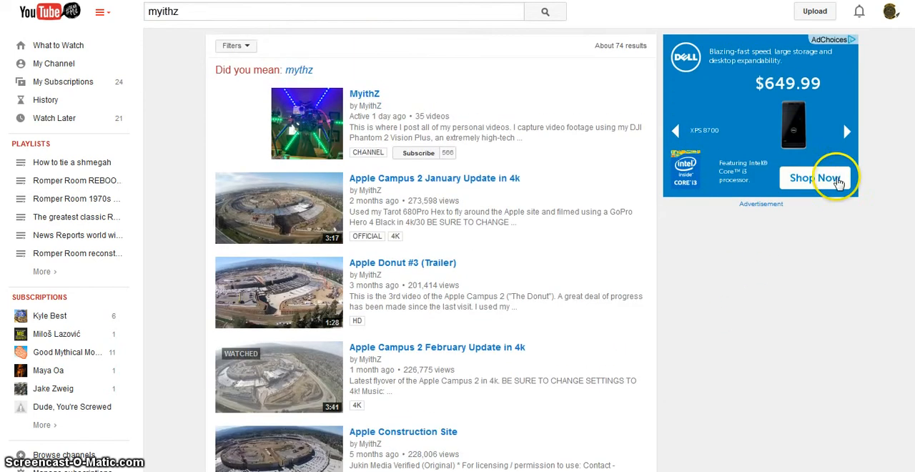
pyautogui.scroll(-1, 833, 179)
pyautogui.scroll(1, 834, 180)
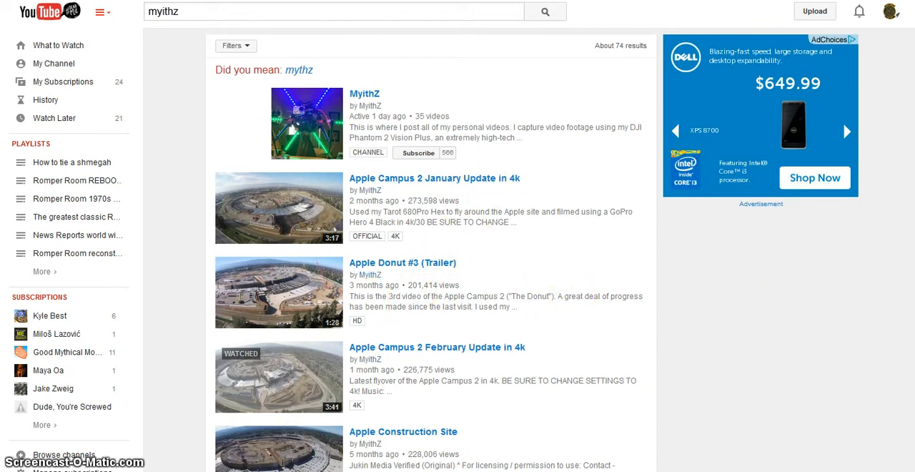
pyautogui.scroll(-2, 557, 353)
pyautogui.scroll(2, 557, 352)
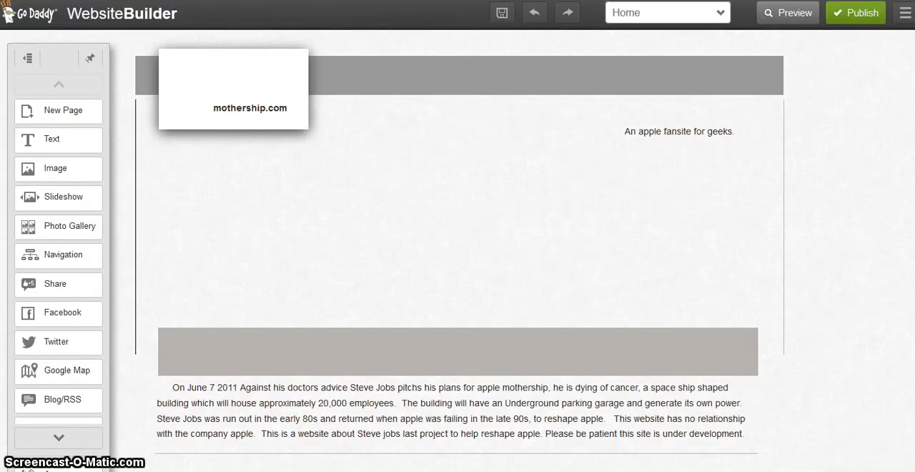
# Review the Home page in the site editor, from the header and banner image to the embedded videos
pyautogui.scroll(-2, 458, 286)
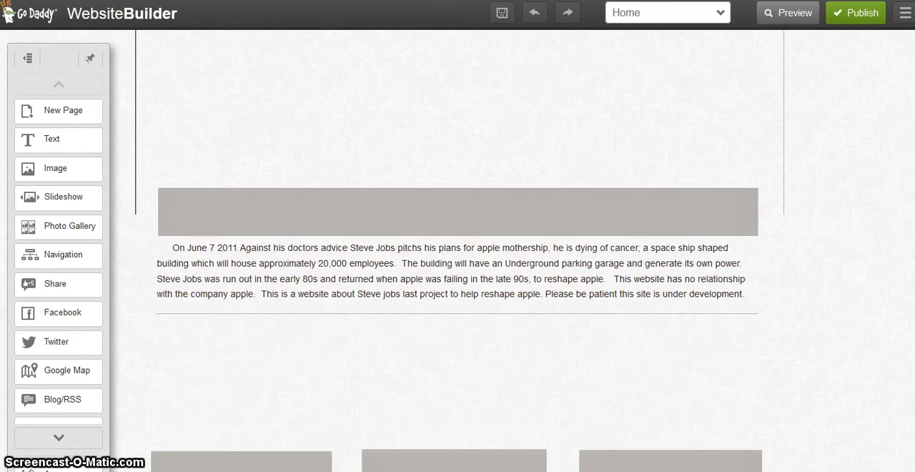
pyautogui.scroll(2, 786, 229)
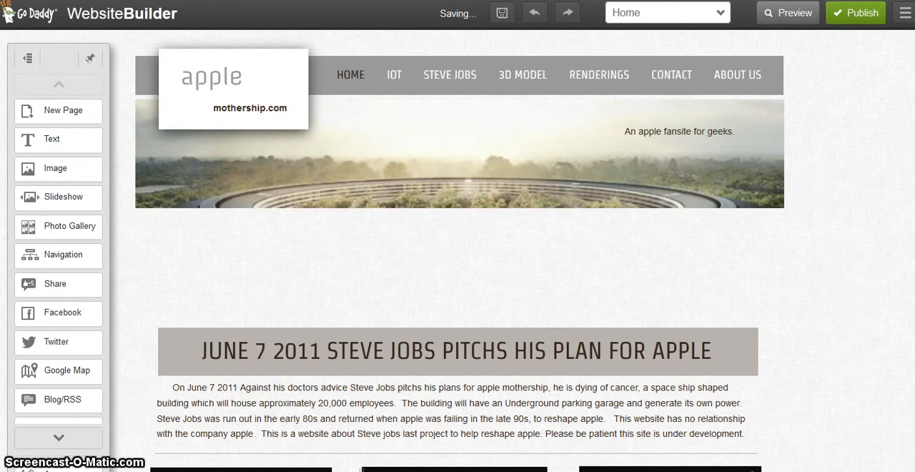
pyautogui.scroll(-2, 458, 286)
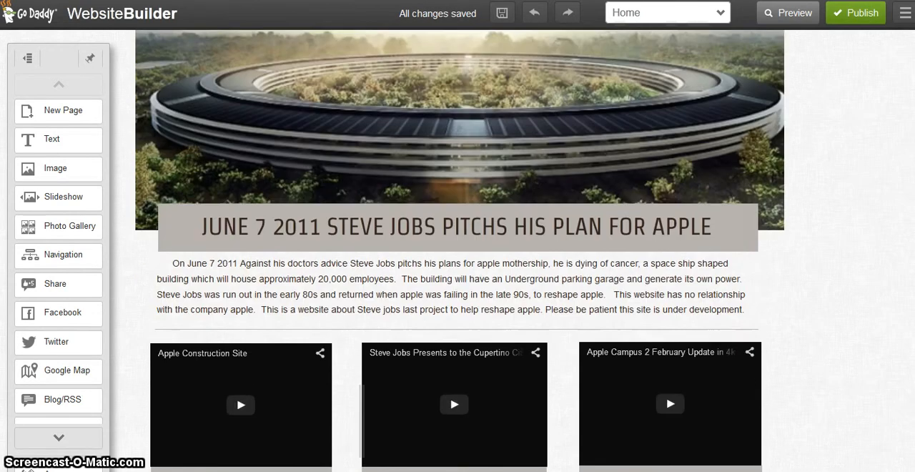
# Look over the Home page's header and banner image and check the MyithZ channel page on YouTube
pyautogui.scroll(2, 457, 250)
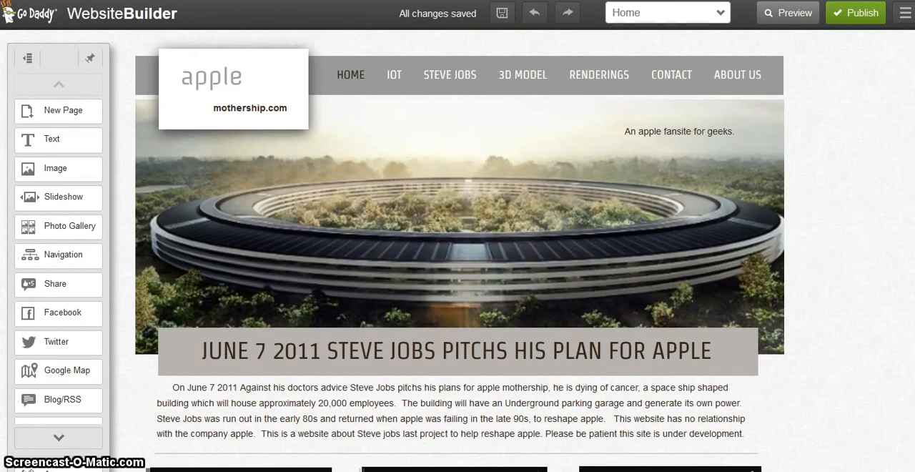
pyautogui.click(767, 183)
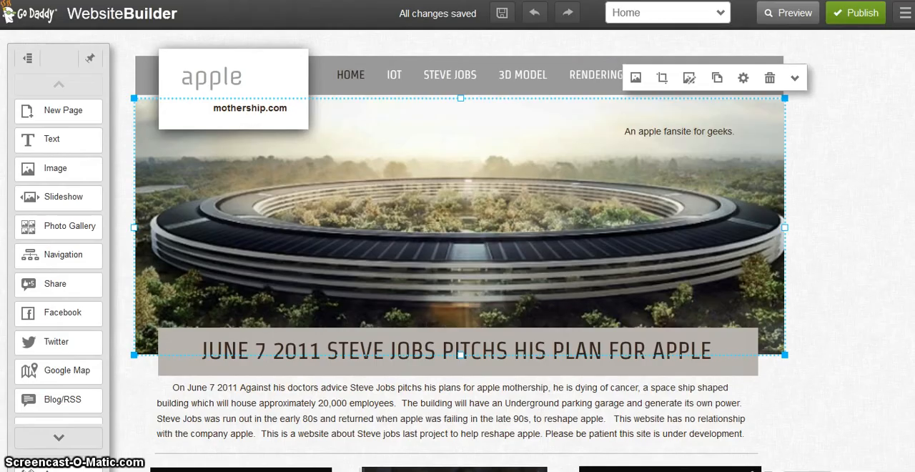
pyautogui.click(400, 226)
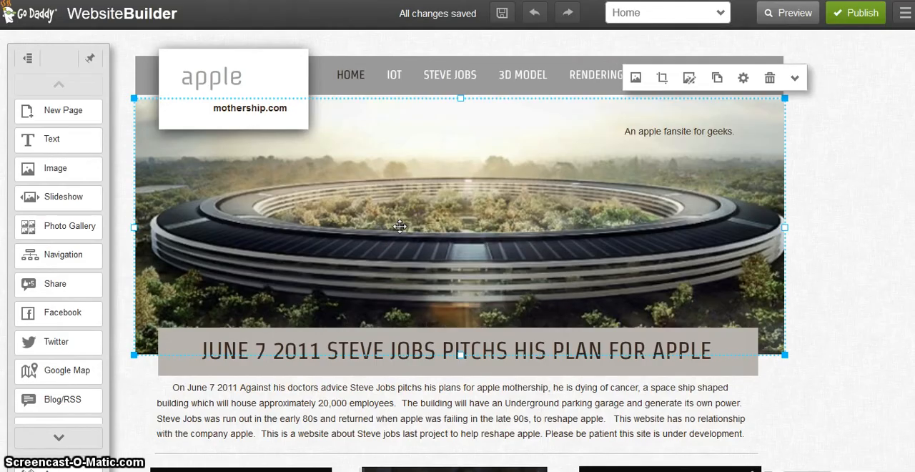
pyautogui.click(881, 283)
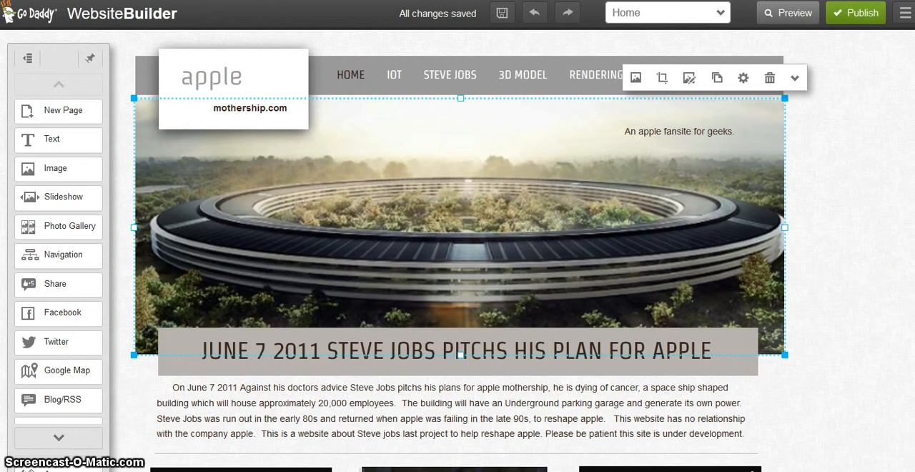
pyautogui.scroll(-1, 458, 250)
pyautogui.scroll(1, 457, 250)
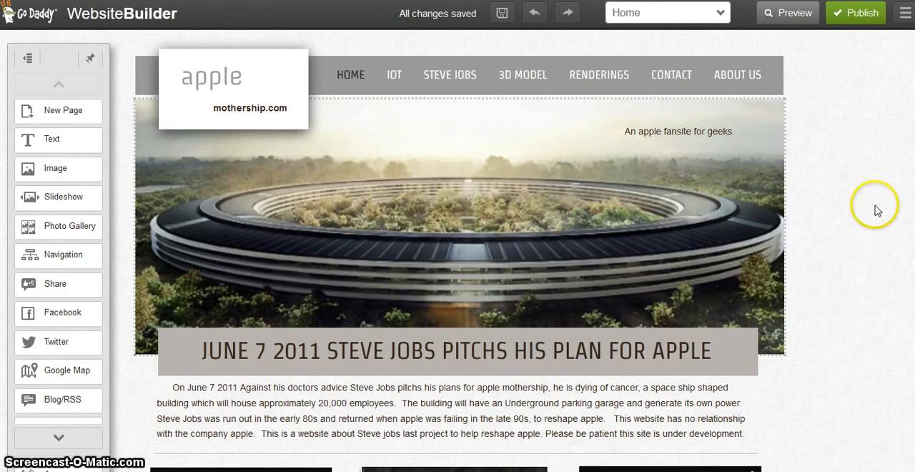
# Bring the Home page's banner image one layer forward and send it one layer backward again
pyautogui.click(760, 202)
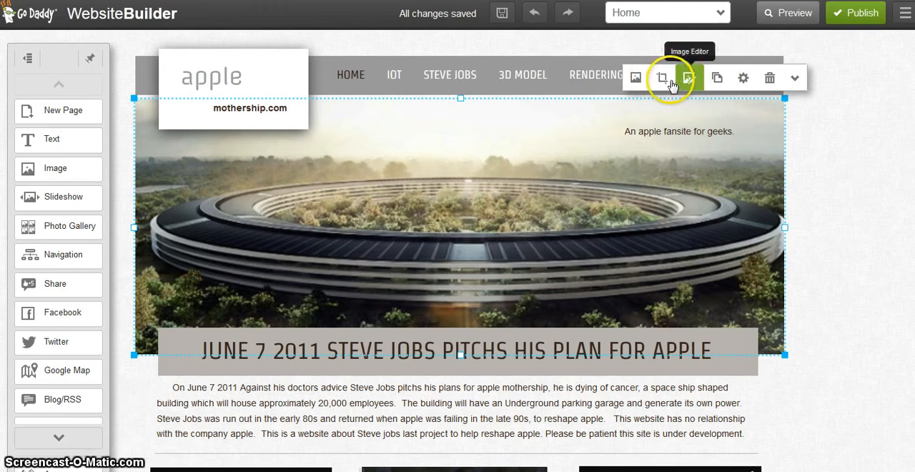
pyautogui.click(794, 84)
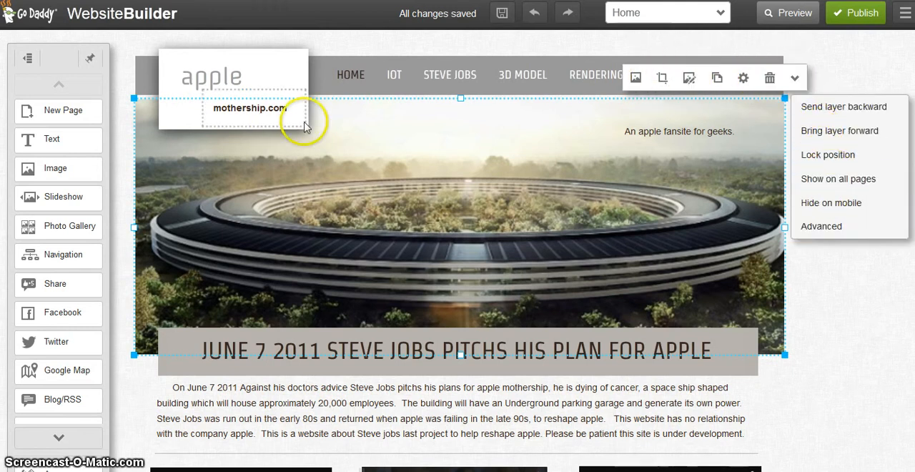
pyautogui.click(851, 132)
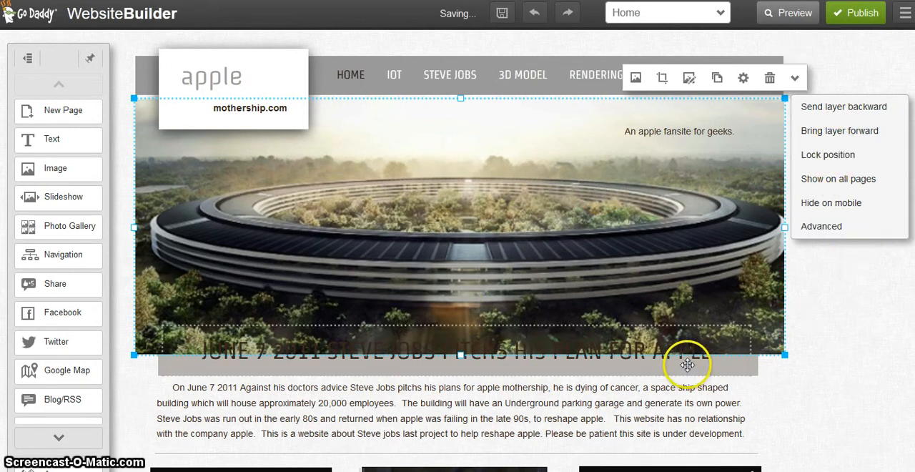
pyautogui.click(849, 109)
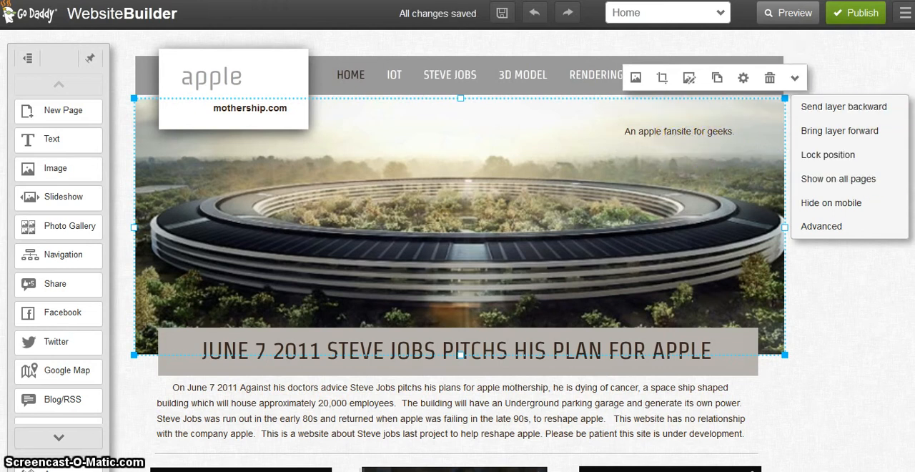
# Review the Home page from the navigation bar and banner down to the three embedded videos and their captions
pyautogui.scroll(-2, 460, 251)
pyautogui.scroll(2, 460, 251)
pyautogui.scroll(-1, 460, 250)
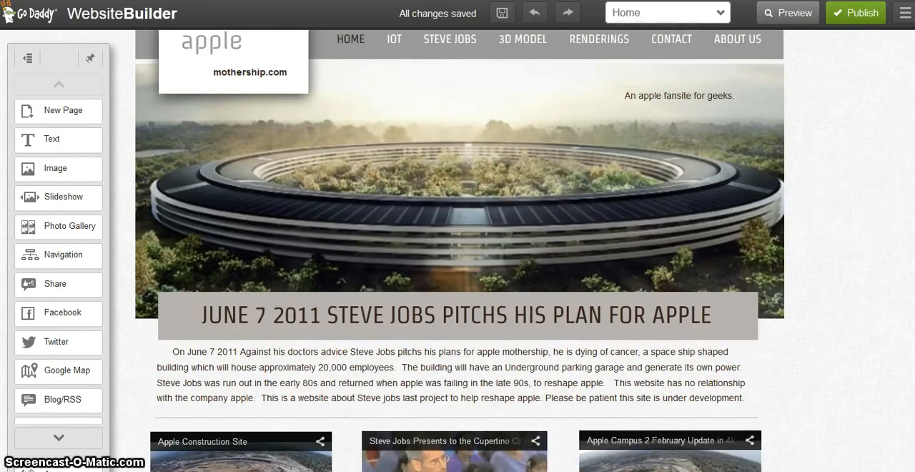
pyautogui.scroll(1, 459, 251)
pyautogui.scroll(-6, 460, 250)
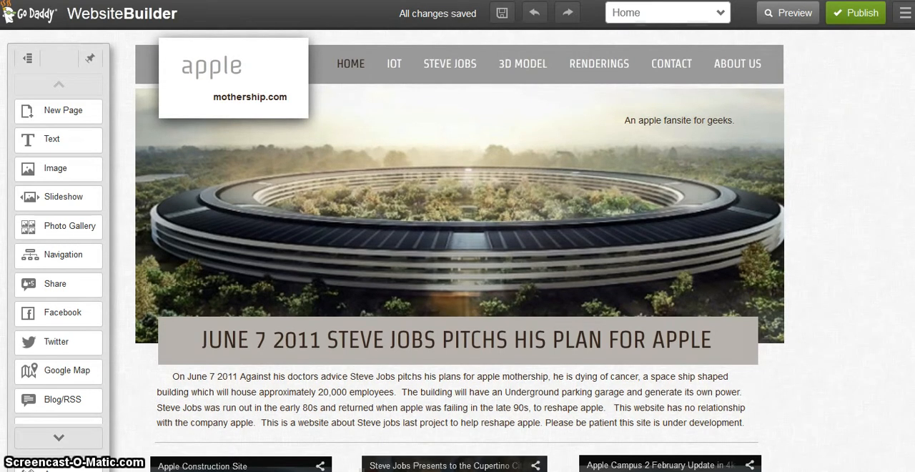
pyautogui.scroll(3, 460, 250)
pyautogui.scroll(-1, 460, 250)
pyautogui.scroll(-1, 460, 251)
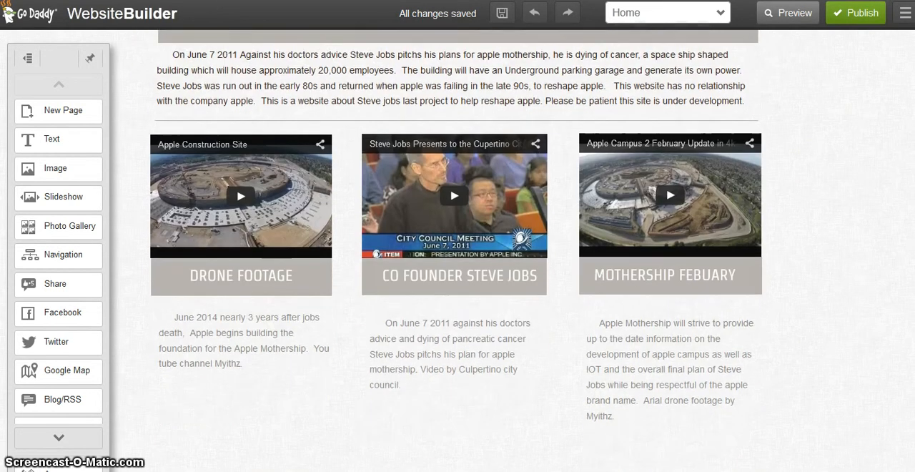
# Look through the page elements the editor offers, from Text and Image to YouTube and HTML Code
pyautogui.click(745, 201)
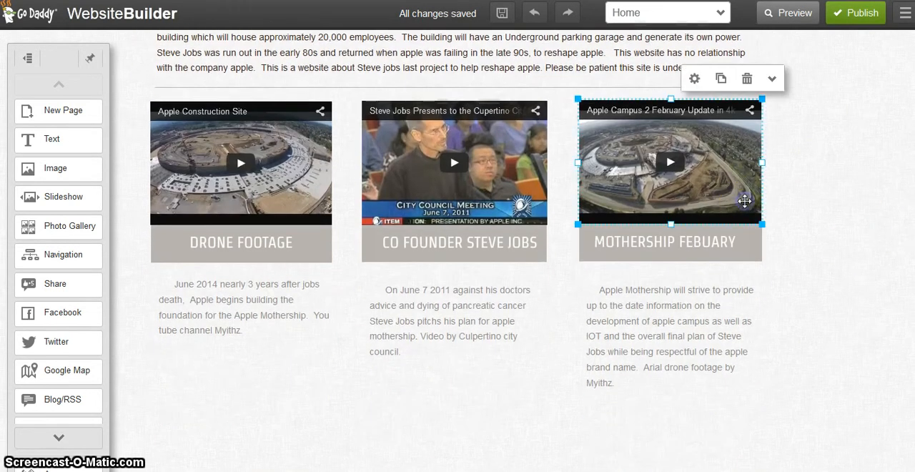
pyautogui.click(65, 439)
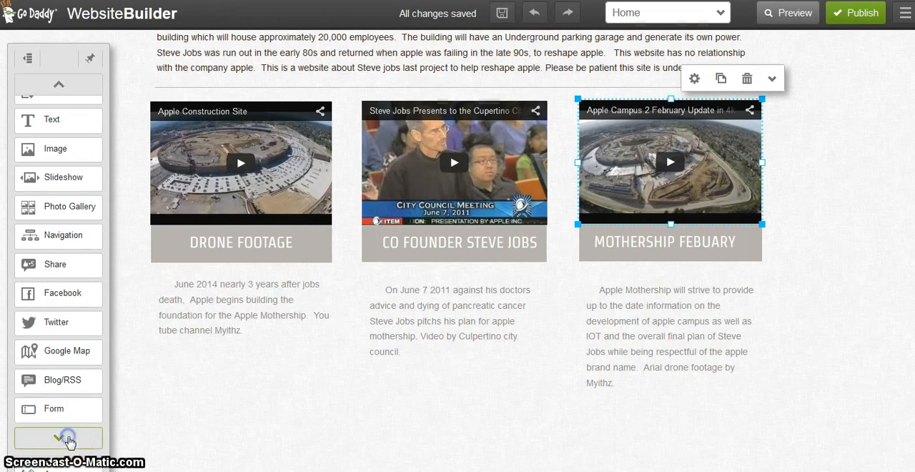
pyautogui.click(69, 438)
pyautogui.click(68, 438)
pyautogui.click(68, 438)
pyautogui.click(68, 438)
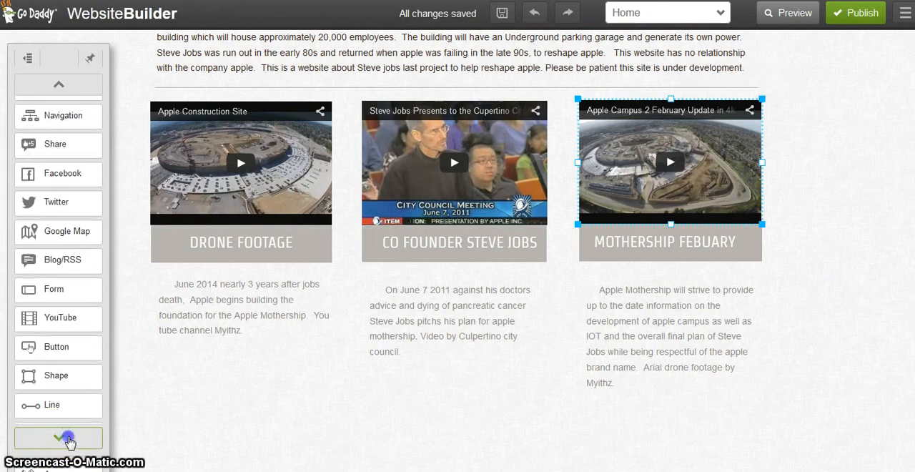
pyautogui.click(69, 439)
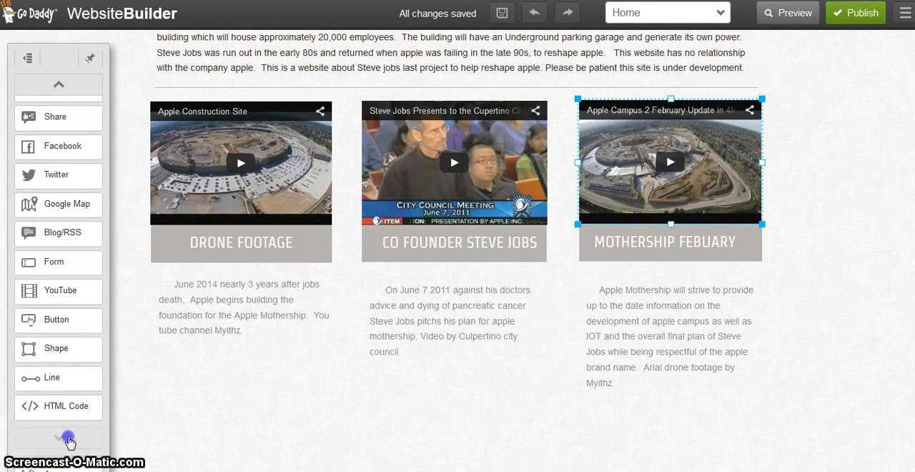
pyautogui.click(57, 87)
pyautogui.click(56, 90)
pyautogui.click(56, 88)
pyautogui.click(56, 89)
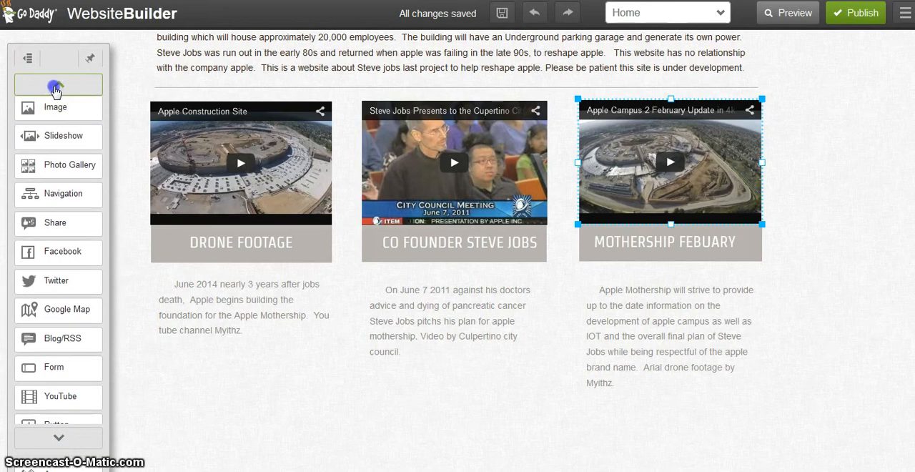
pyautogui.click(55, 89)
pyautogui.click(55, 443)
pyautogui.click(55, 444)
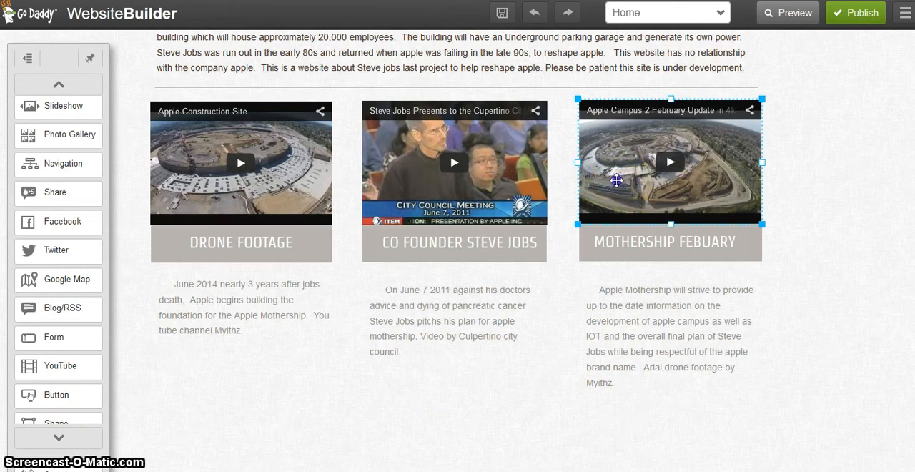
# Select the embedded Apple Campus 2 February Update video above the MOTHERSHIP FEBUARY heading
pyautogui.moveTo(617, 181)
pyautogui.mouseDown()
pyautogui.moveTo(648, 174)
pyautogui.moveTo(665, 184)
pyautogui.moveTo(617, 181)
pyautogui.mouseUp()
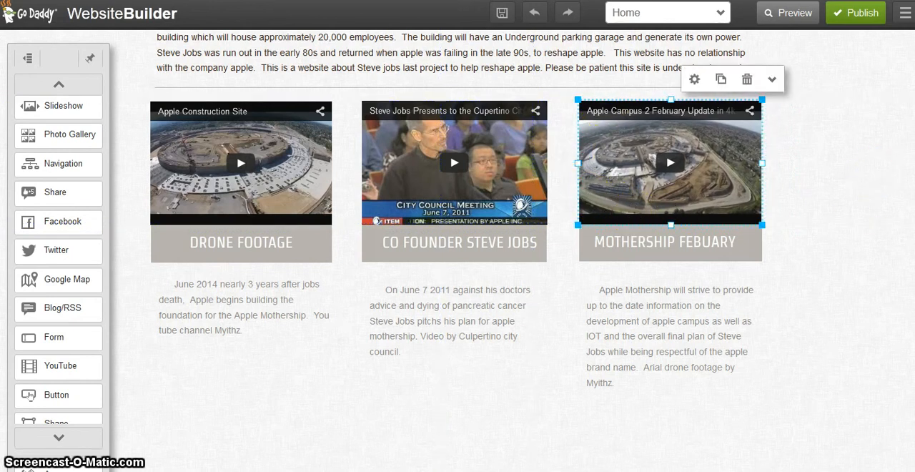
pyautogui.scroll(-1, 784, 317)
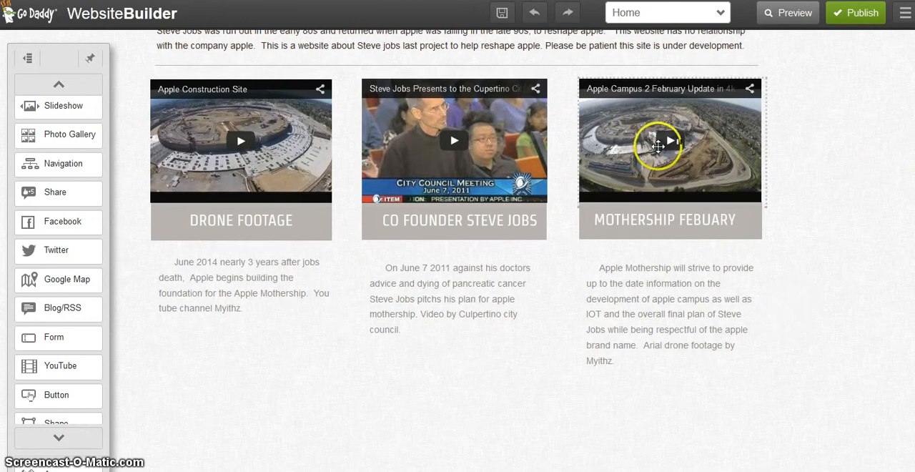
pyautogui.moveTo(659, 145); pyautogui.dragTo(655, 170)
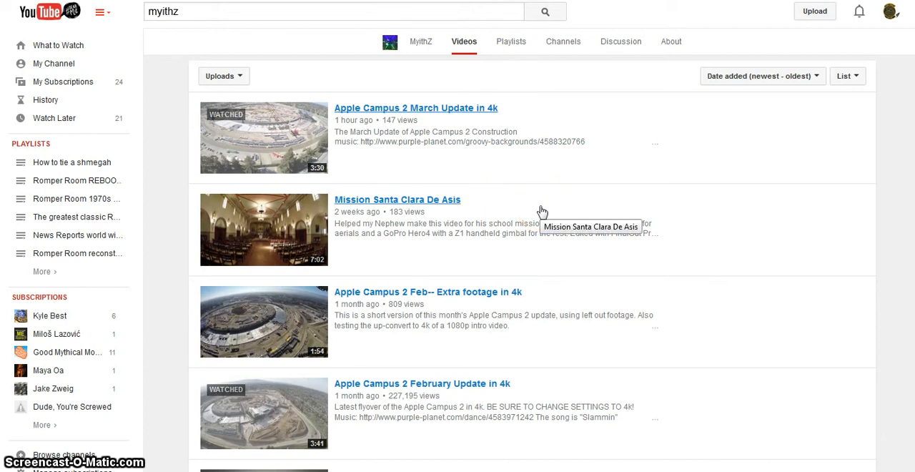
# Open Apple Campus 2 March Update in 4k from MyithZ's videos on YouTube, copy its page URL and pause playback
pyautogui.scroll(3, 541, 211)
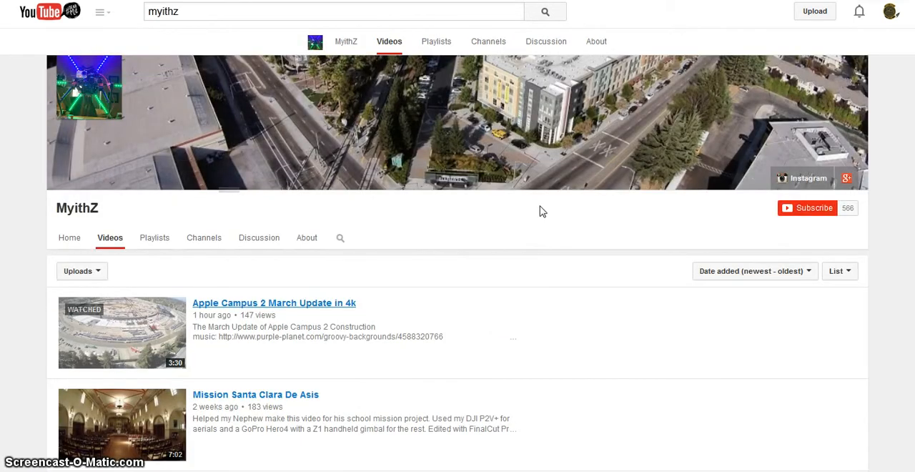
pyautogui.click(228, 305)
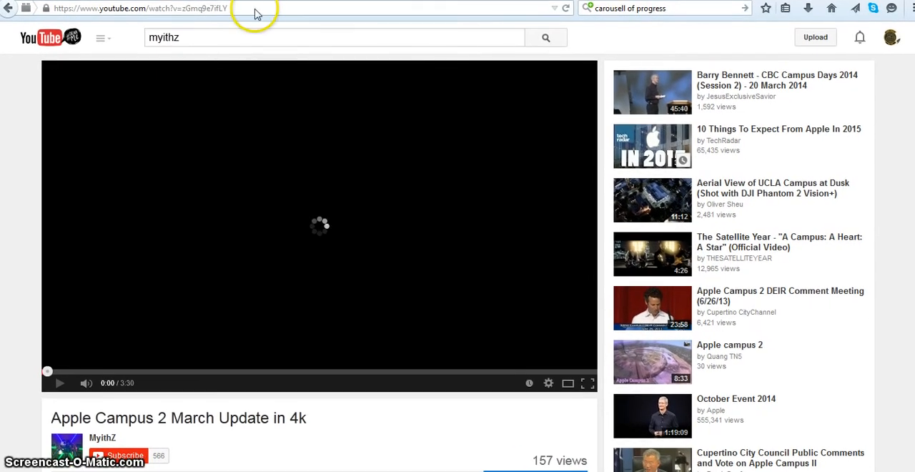
pyautogui.moveTo(239, 7); pyautogui.dragTo(75, 8)
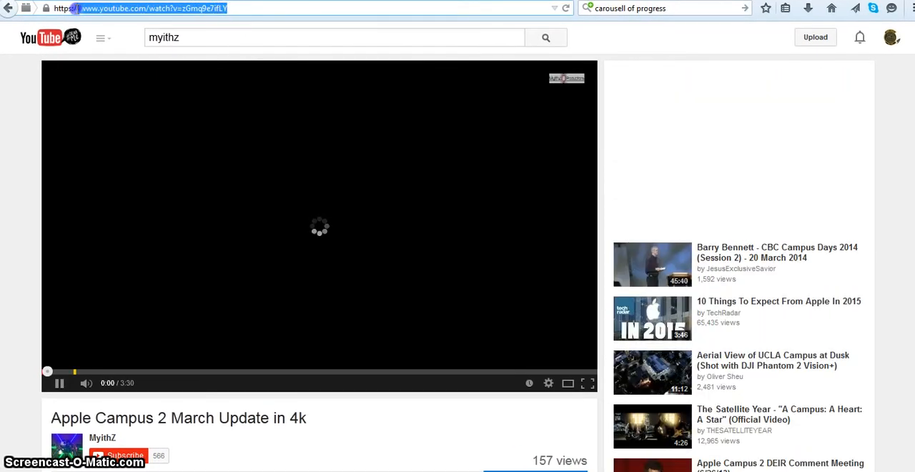
pyautogui.rightClick(77, 12)
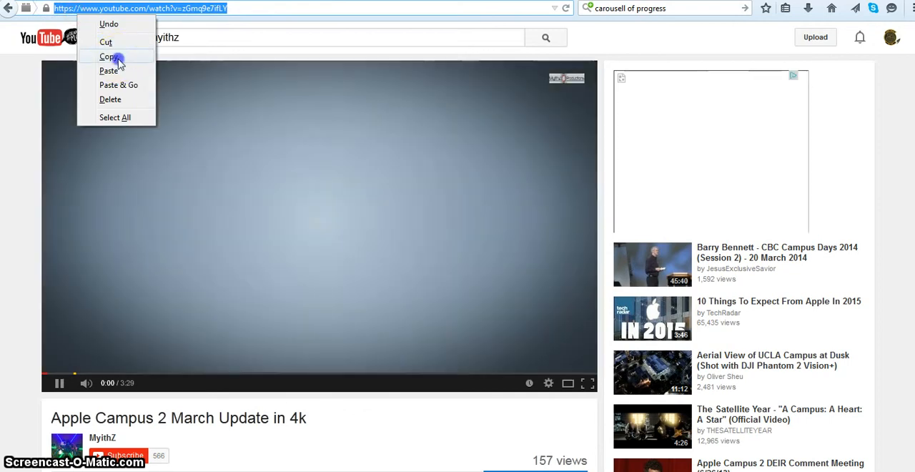
pyautogui.click(115, 57)
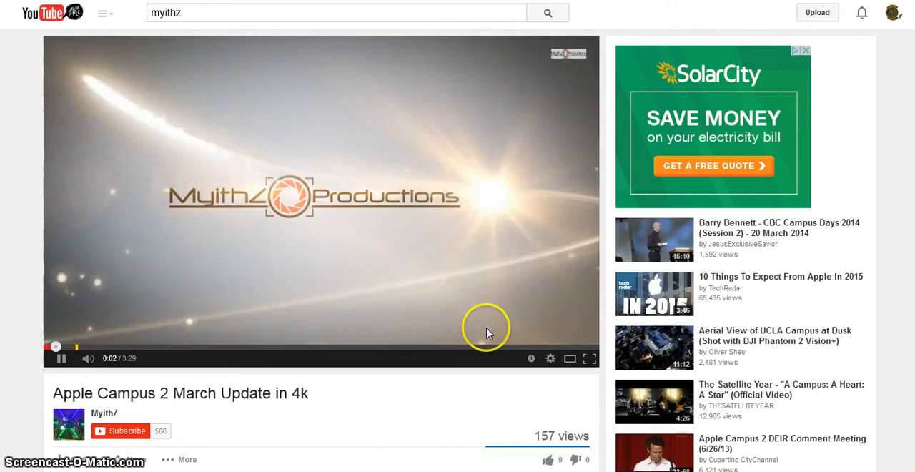
pyautogui.click(60, 359)
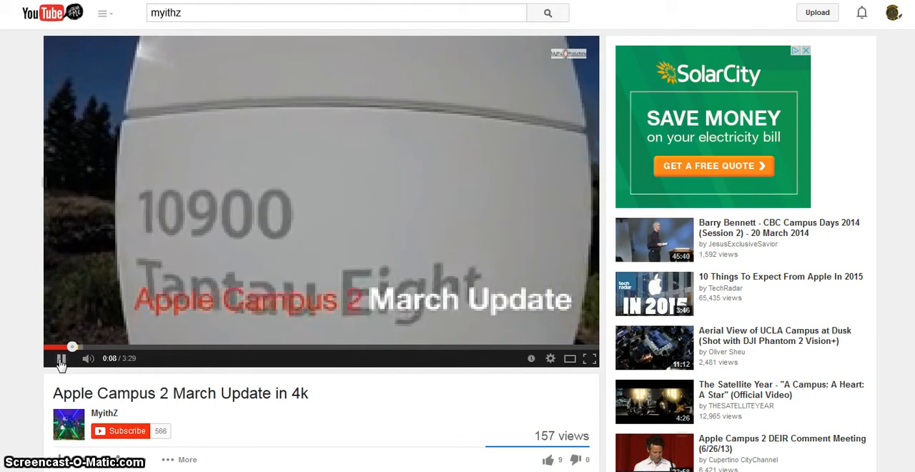
pyautogui.click(61, 359)
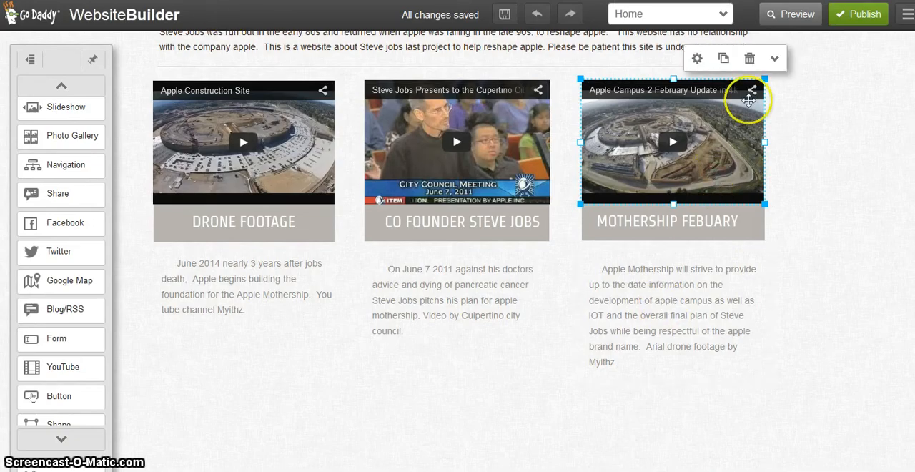
pyautogui.click(698, 61)
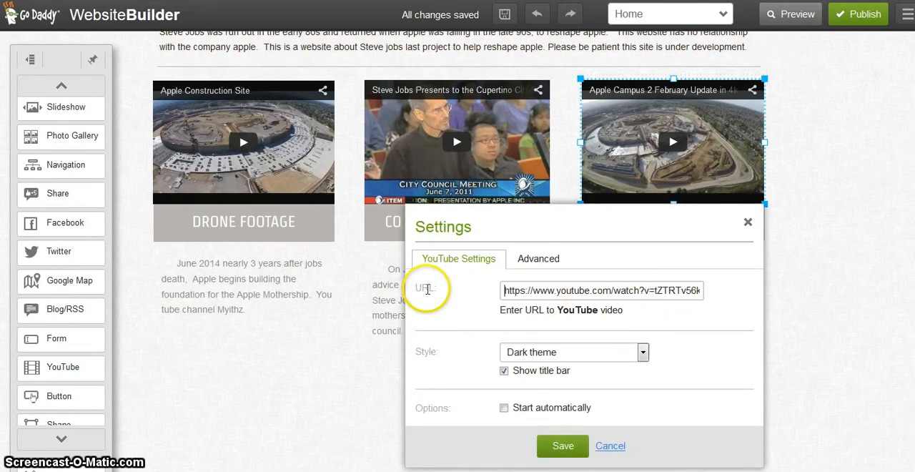
pyautogui.click(505, 290)
pyautogui.moveTo(505, 290); pyautogui.dragTo(765, 272)
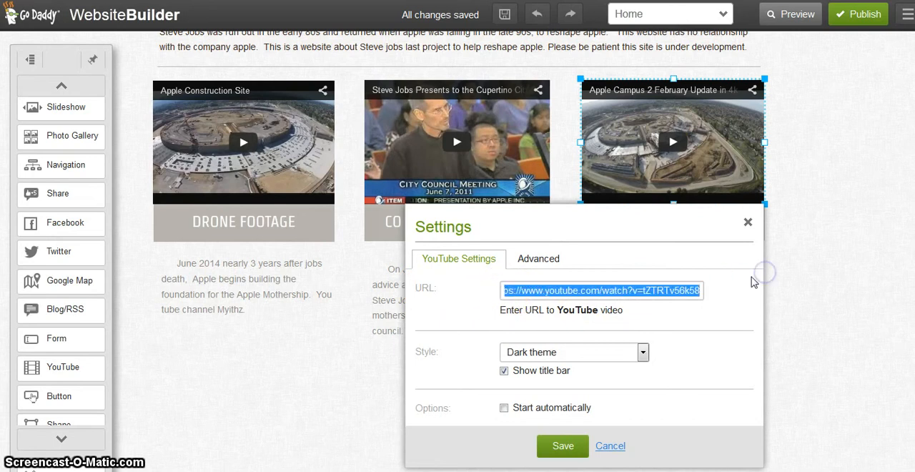
pyautogui.press('BackSpace')
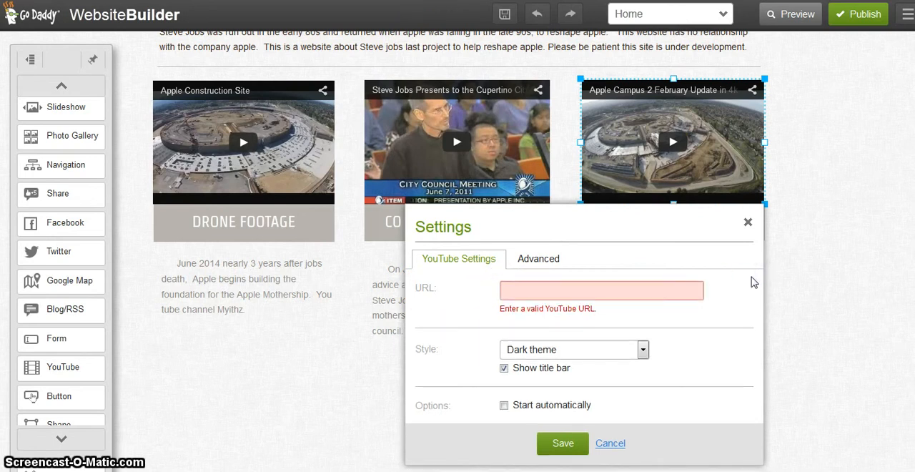
pyautogui.rightClick(514, 289)
pyautogui.click(541, 346)
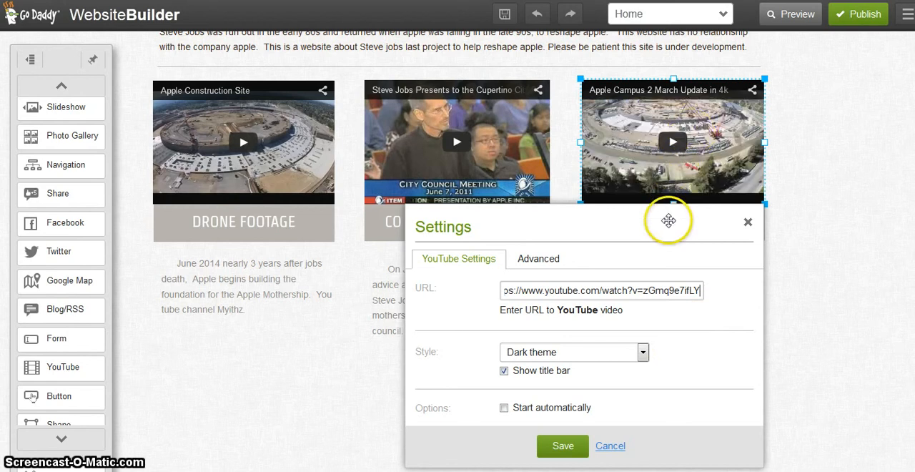
pyautogui.click(551, 448)
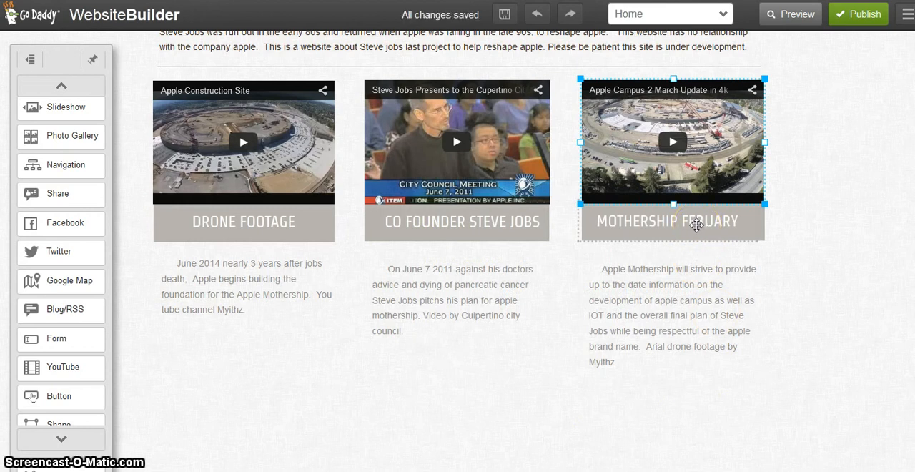
# Delete the MOTHERSHIP FEBUARY heading text below the March Update video
pyautogui.click(697, 226)
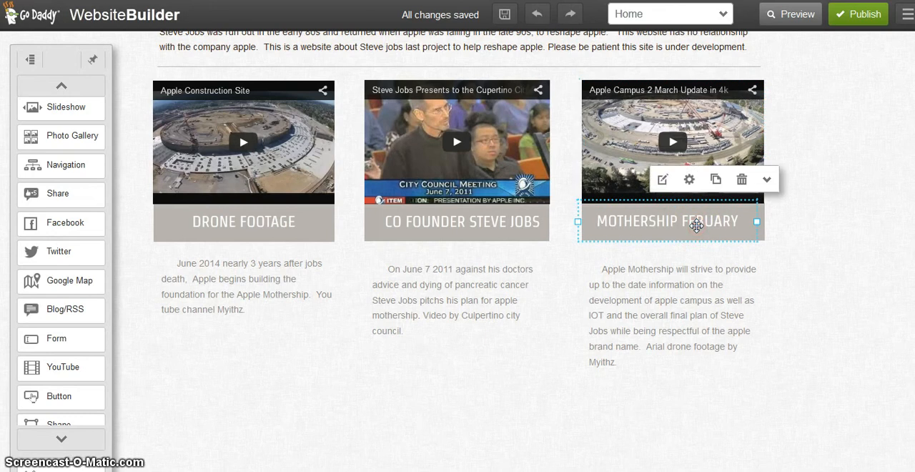
pyautogui.click(664, 180)
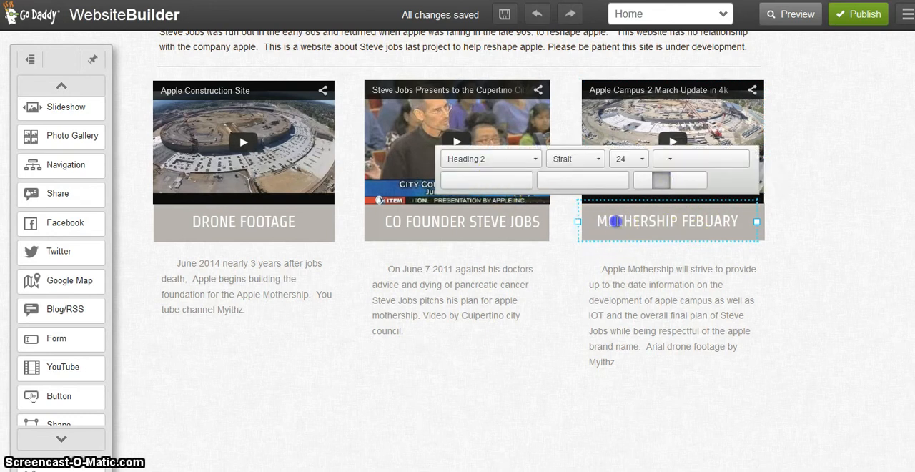
pyautogui.doubleClick(611, 230)
pyautogui.press('Delete')
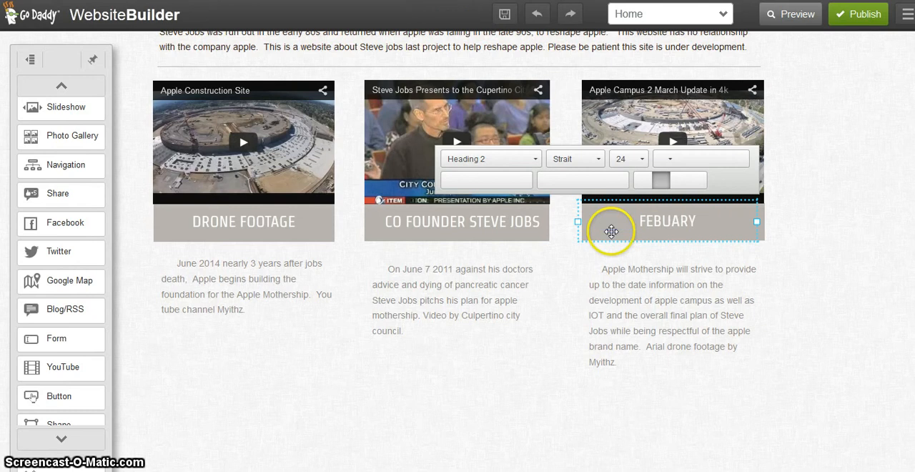
pyautogui.press('Delete')
pyautogui.press('Delete')
pyautogui.press('Delete')
pyautogui.press('Delete')
pyautogui.press('Delete')
pyautogui.press('Delete')
pyautogui.press('Delete')
pyautogui.press('Delete')
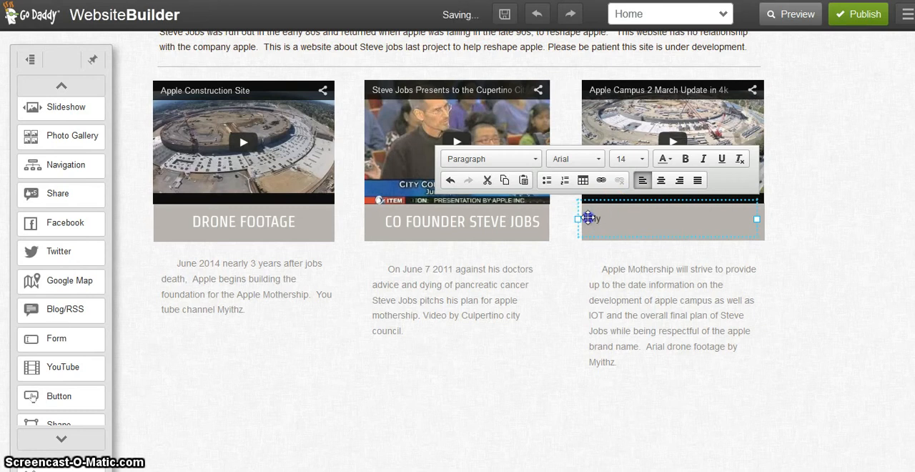
# Apply the Heading 1 style to the emptied heading box, enter MYITHZ DRONE MARCH and adjust the spacing before it
pyautogui.click(593, 220)
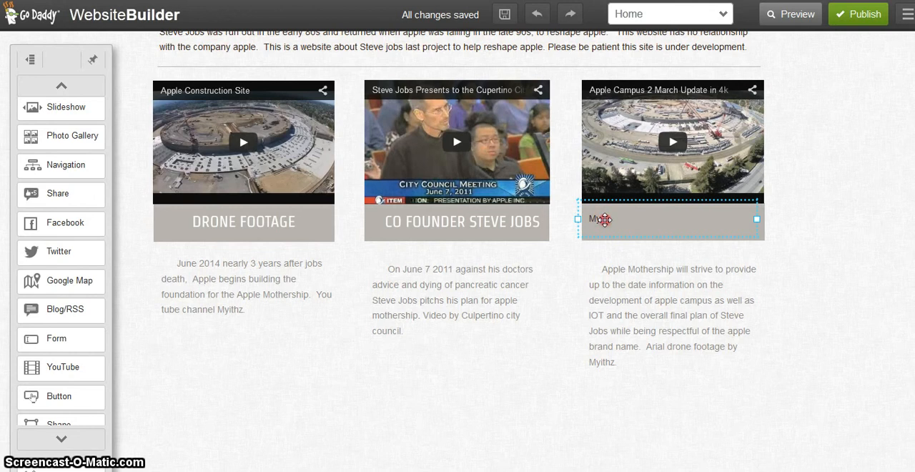
pyautogui.click(604, 221)
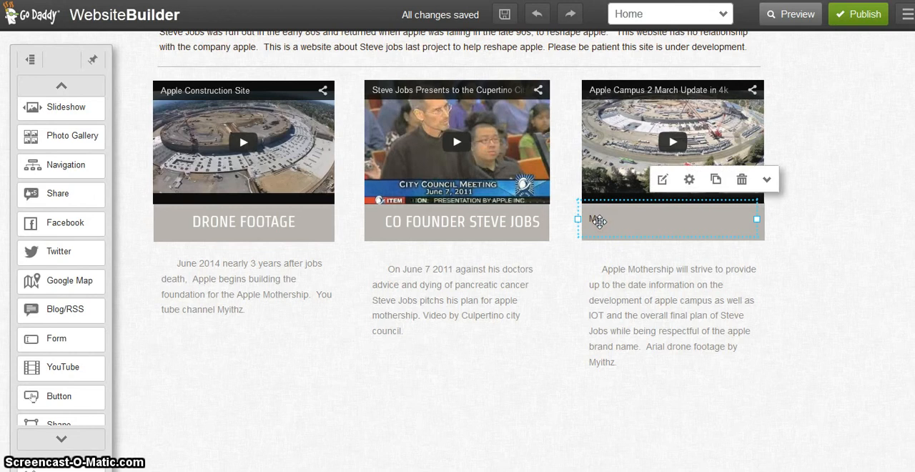
pyautogui.click(665, 181)
pyautogui.click(522, 160)
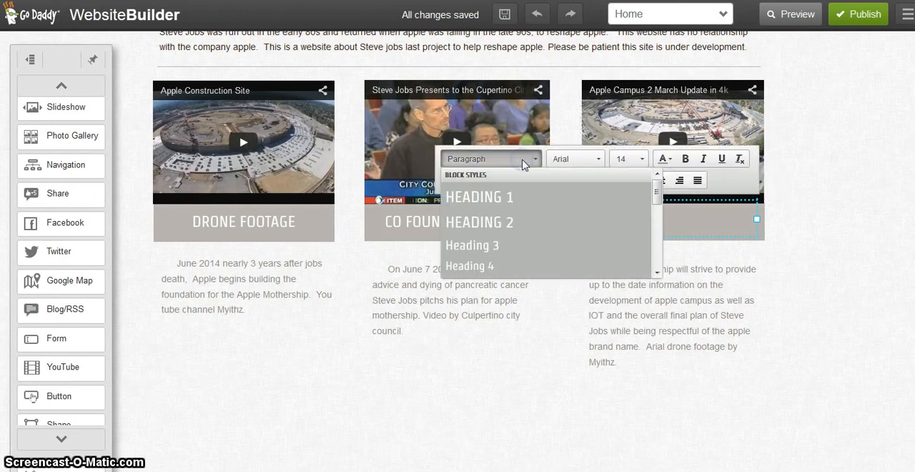
pyautogui.click(620, 185)
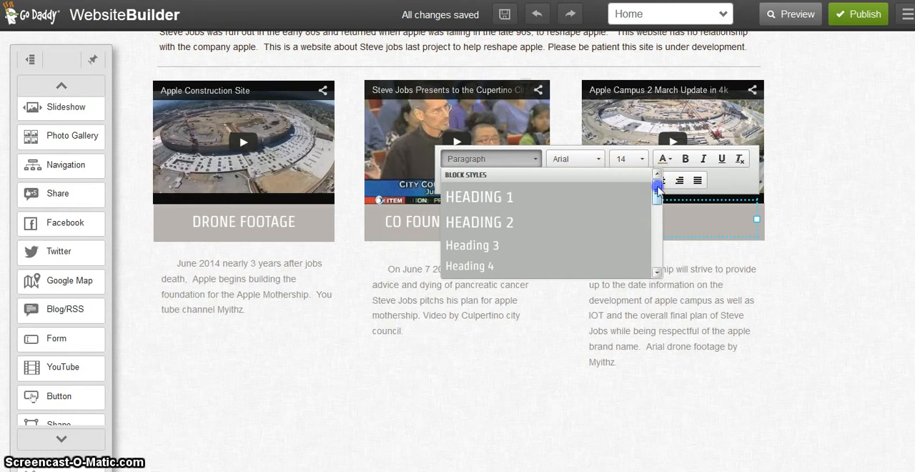
pyautogui.moveTo(658, 188)
pyautogui.mouseDown()
pyautogui.moveTo(661, 215)
pyautogui.moveTo(659, 183)
pyautogui.mouseUp()
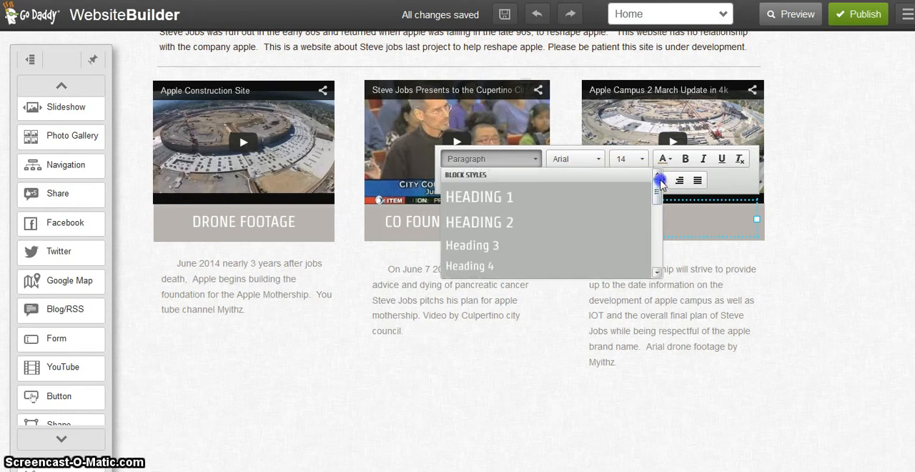
pyautogui.moveTo(660, 215); pyautogui.dragTo(655, 183)
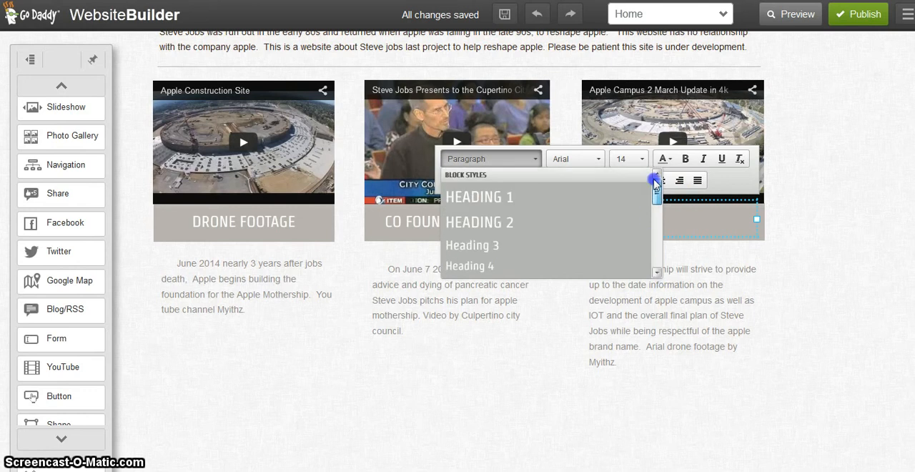
pyautogui.click(557, 191)
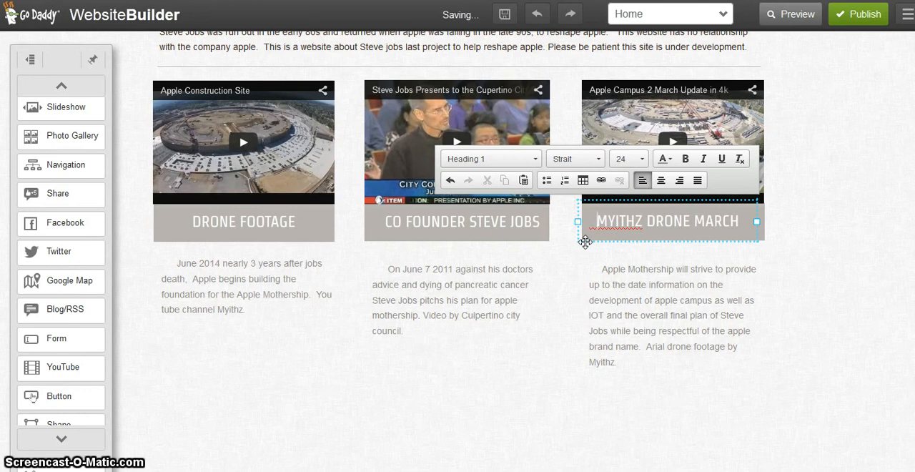
pyautogui.press('BackSpace')
pyautogui.press('BackSpace')
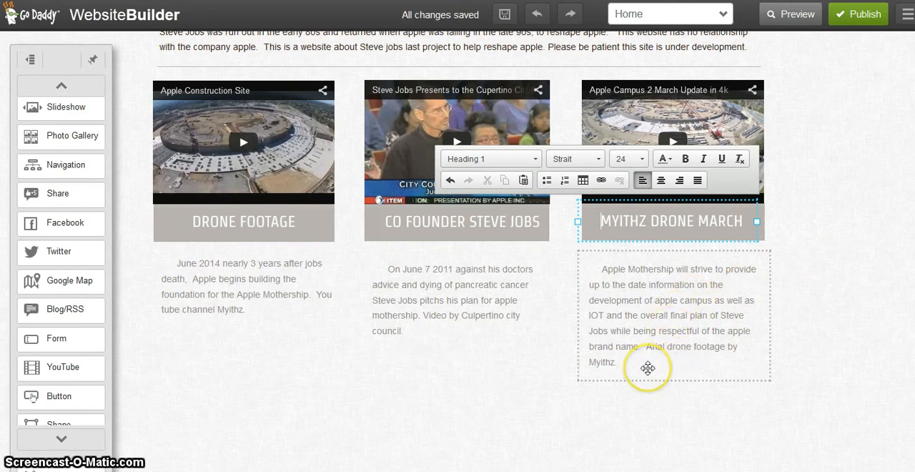
# Clear the whole description paragraph below the MYITHZ DRONE MARCH heading
pyautogui.click(674, 347)
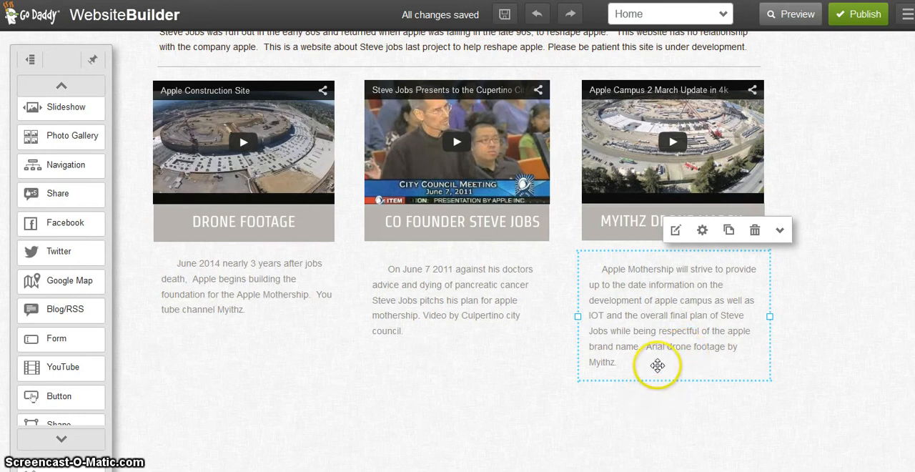
pyautogui.click(676, 231)
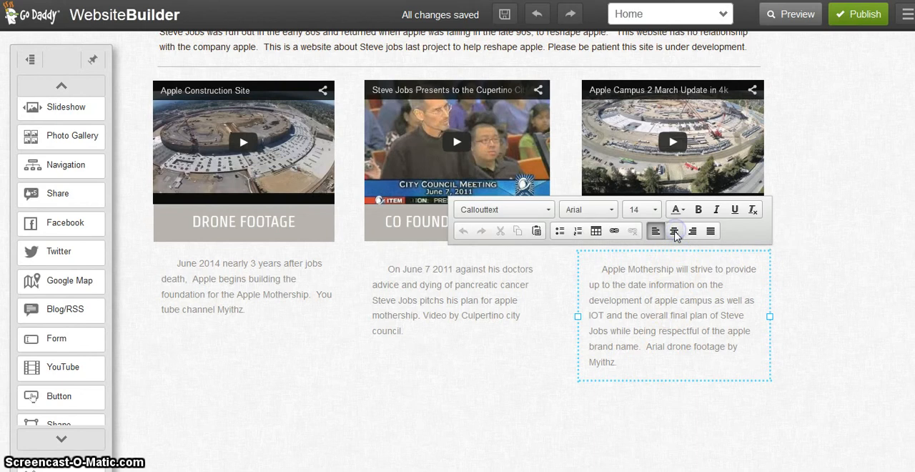
pyautogui.doubleClick(629, 315)
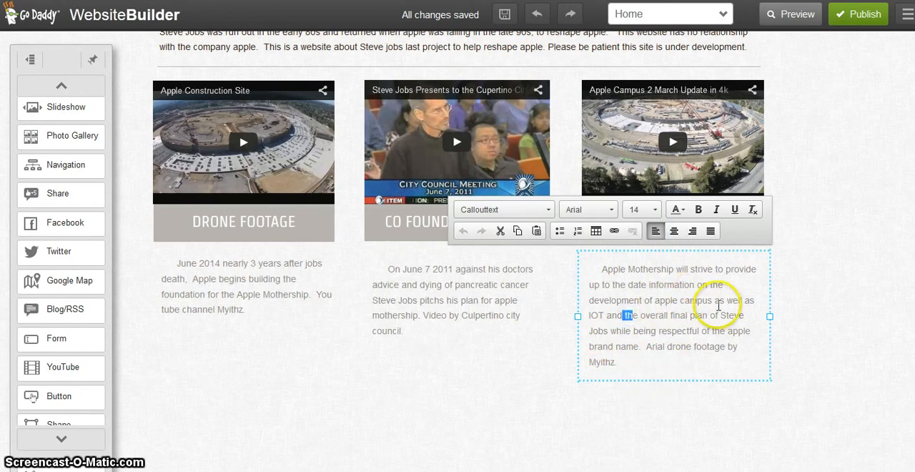
pyautogui.moveTo(715, 301); pyautogui.dragTo(749, 363)
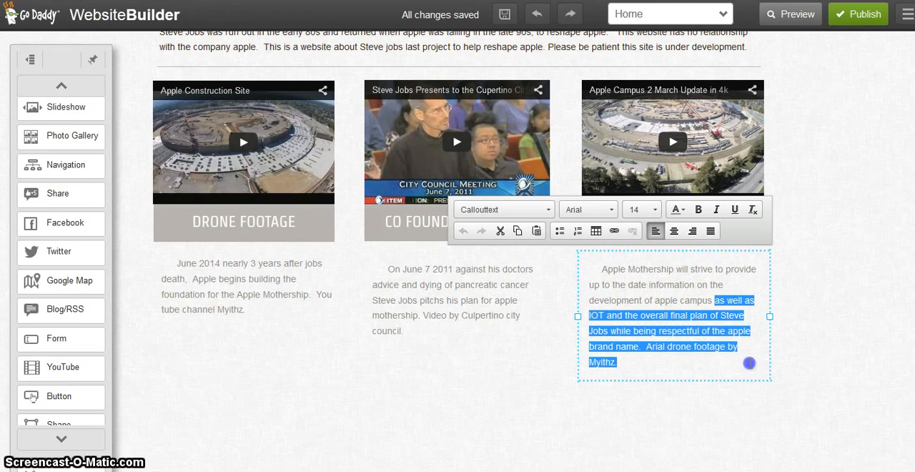
pyautogui.press('Delete')
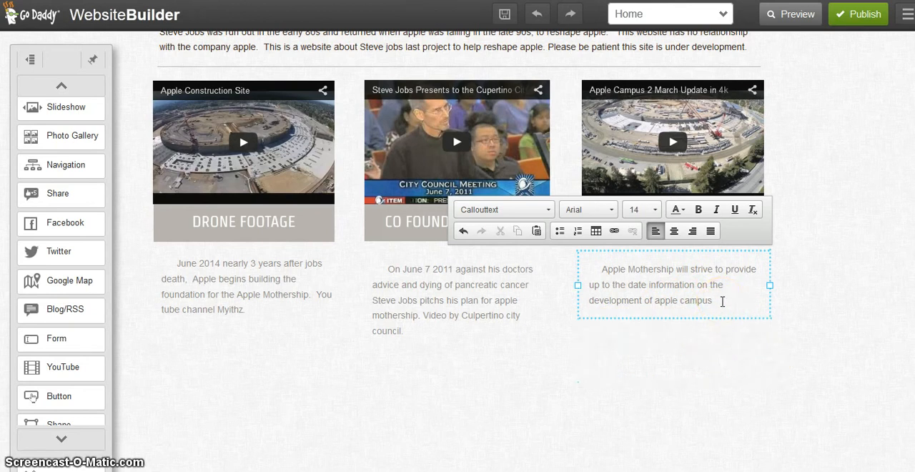
pyautogui.moveTo(697, 300); pyautogui.dragTo(721, 302)
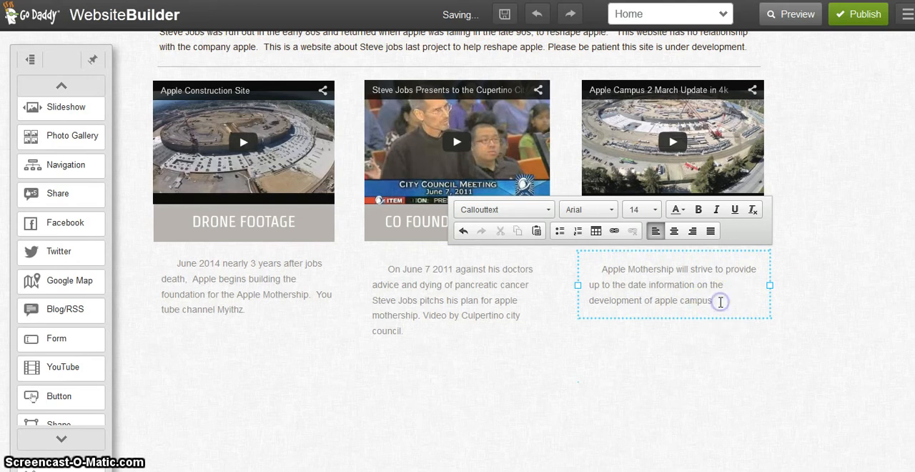
pyautogui.tripleClick(720, 302)
pyautogui.press('BackSpace')
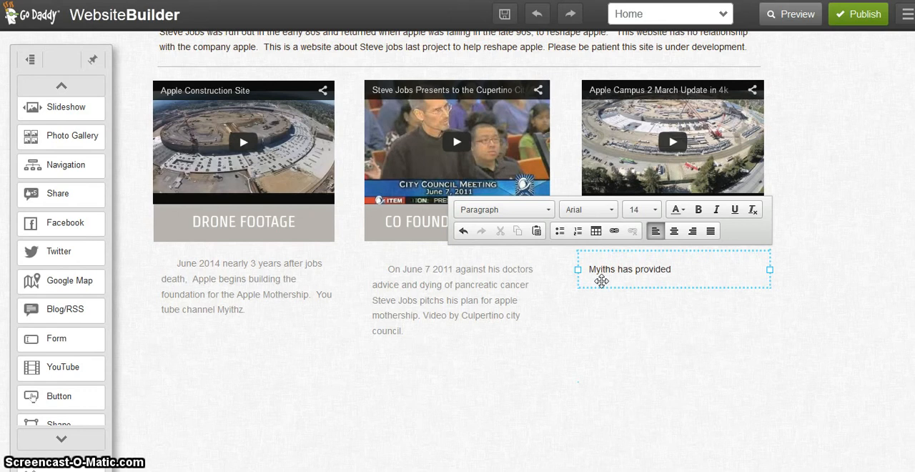
# Write the new description "Myiths has provided the latest drone footage of the construction of apple mothership for march"
pyautogui.write('latest')
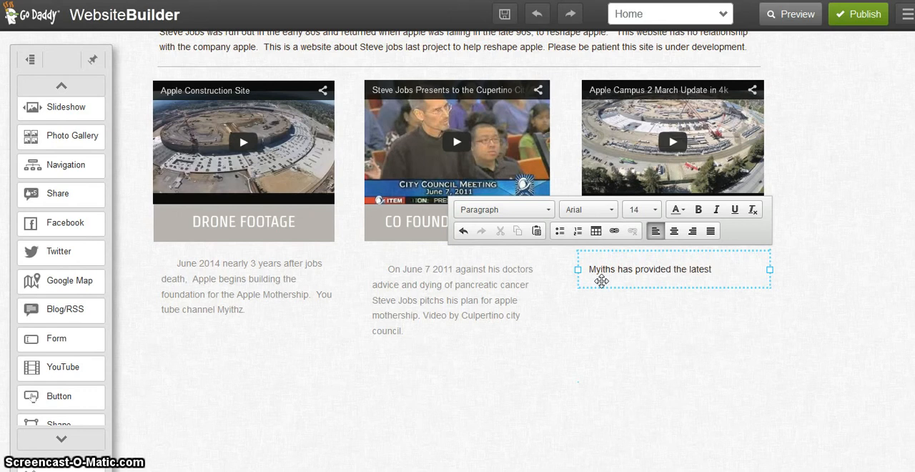
pyautogui.write(' drone footag')
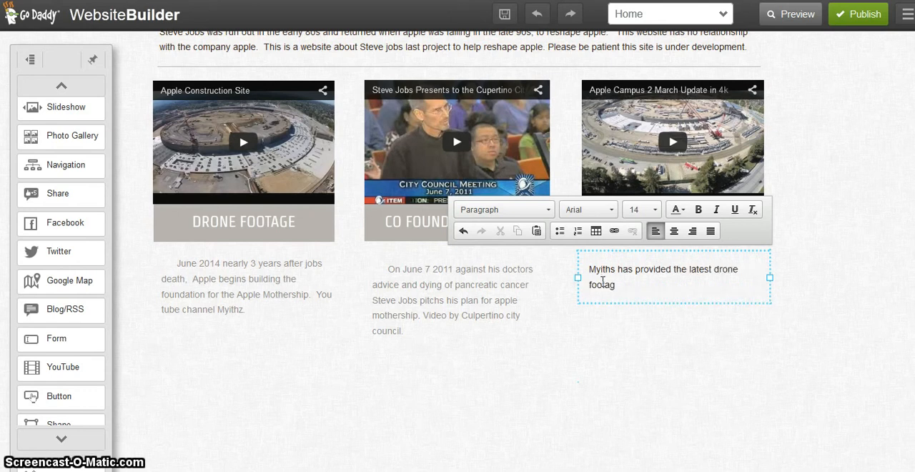
pyautogui.write('e of')
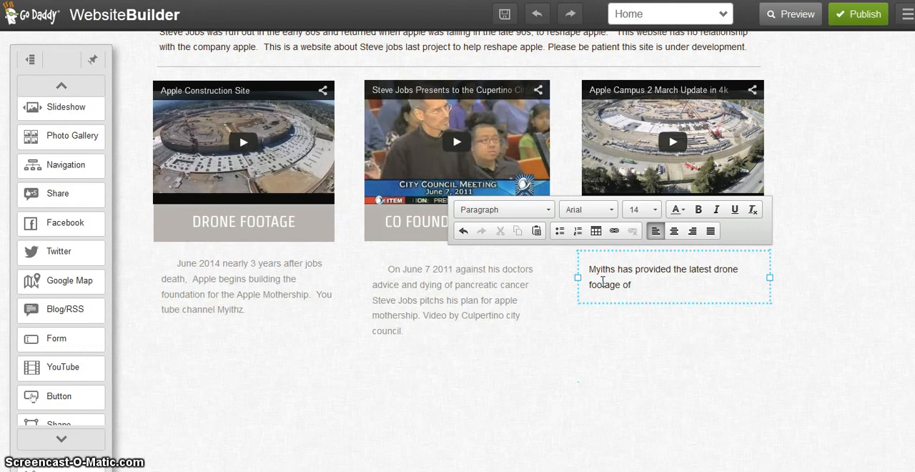
pyautogui.write(' the construction of')
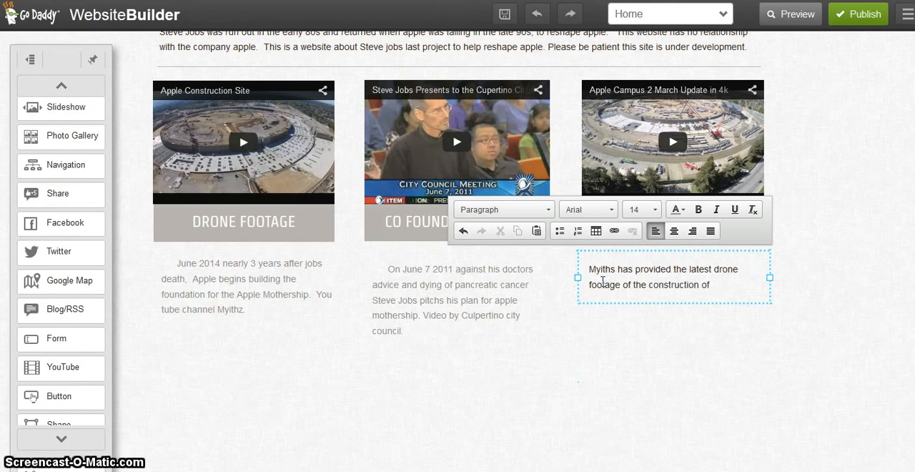
pyautogui.write(' apple')
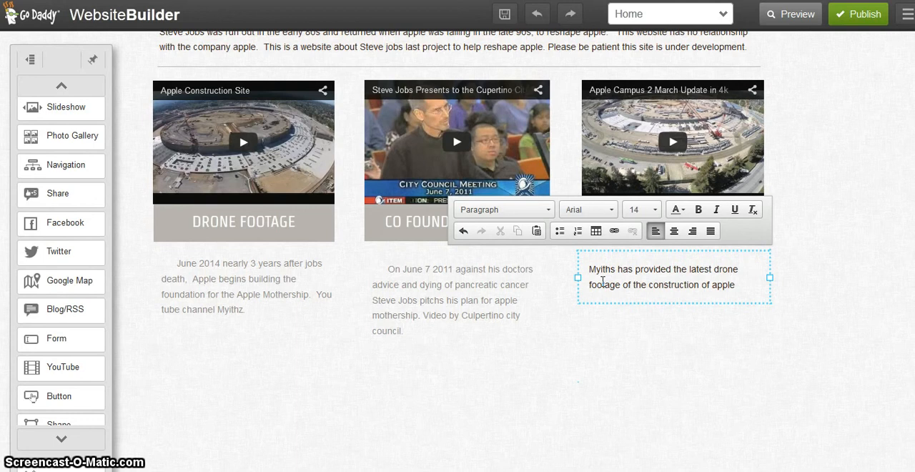
pyautogui.write(' moth')
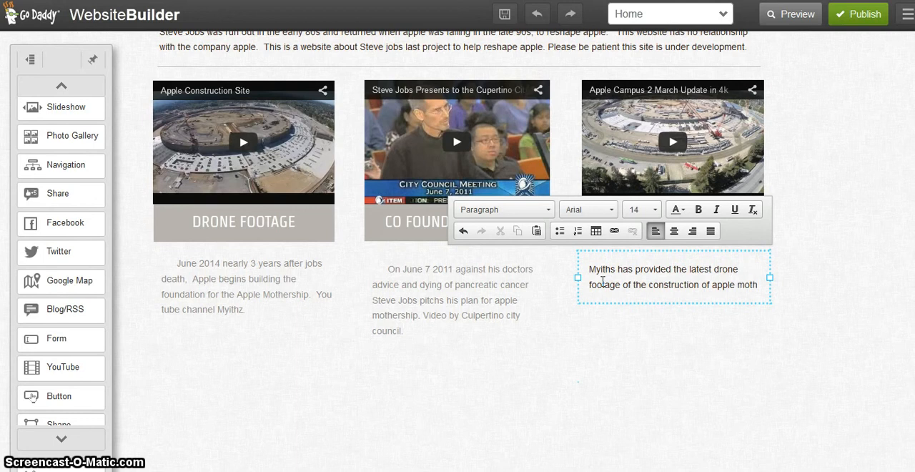
pyautogui.write('ership for march')
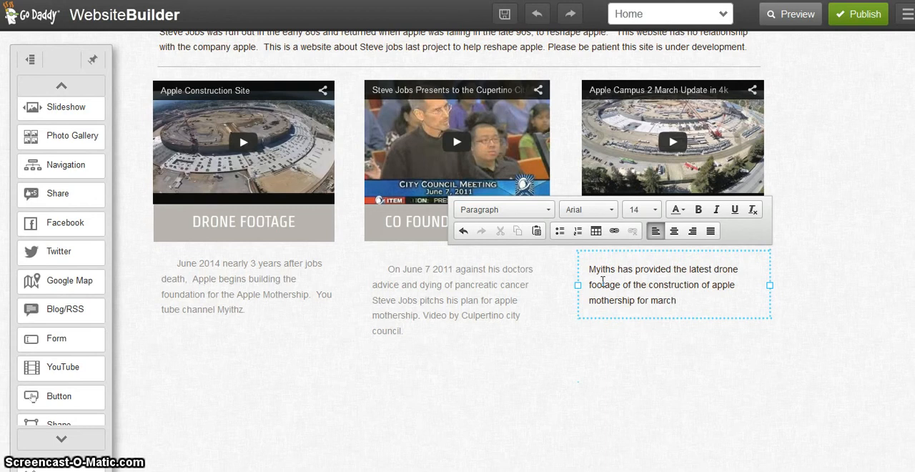
# Indent the description's first line with spaces, end the sentence with a period and add "Stay tuned to his channel at"
pyautogui.click(591, 270)
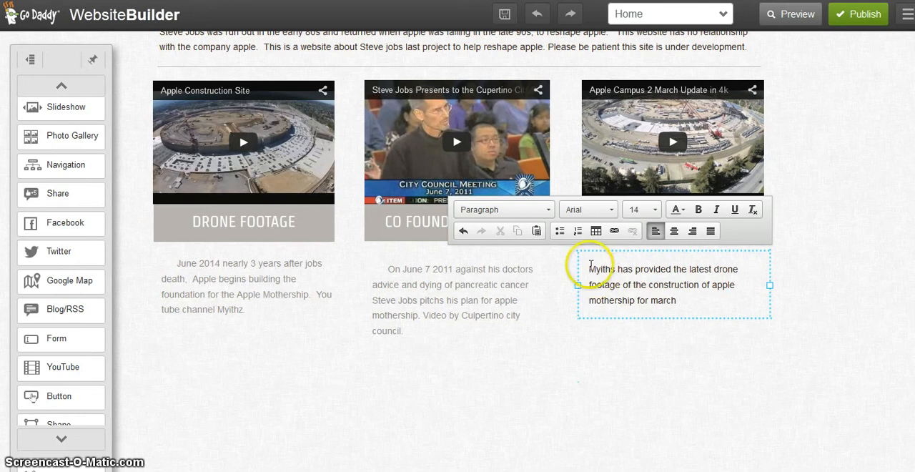
pyautogui.click(593, 264)
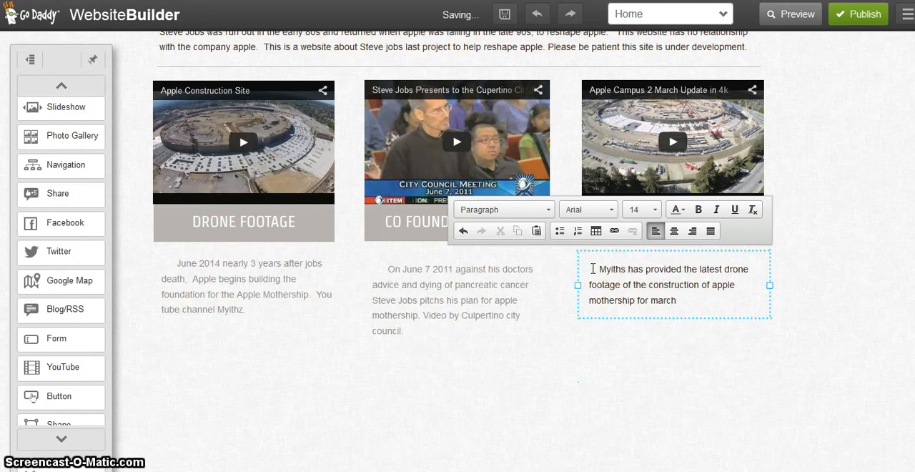
pyautogui.click(690, 306)
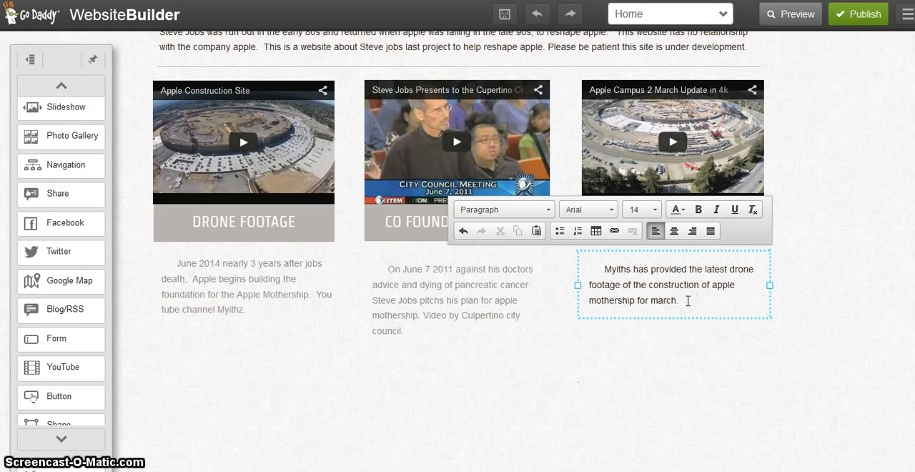
pyautogui.write('Stay tuned to his channel at')
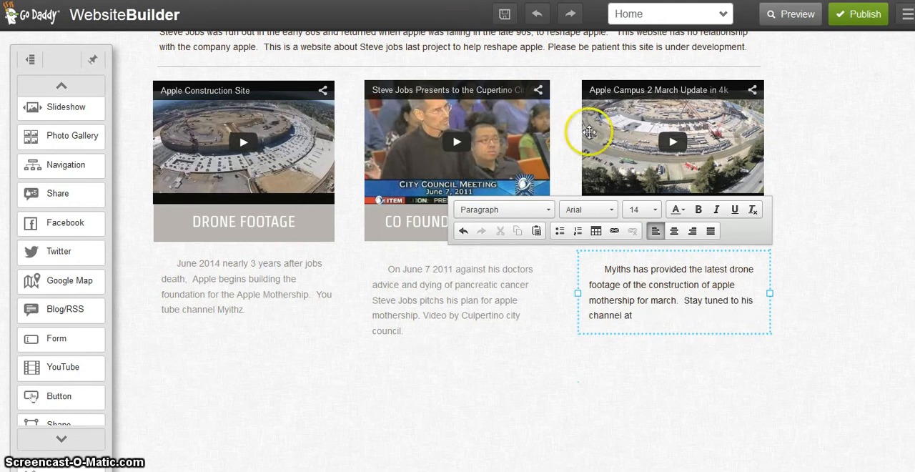
# Switch to YouTube, open MyithZ's channel from the March Update video and show its About page
pyautogui.click(286, 1)
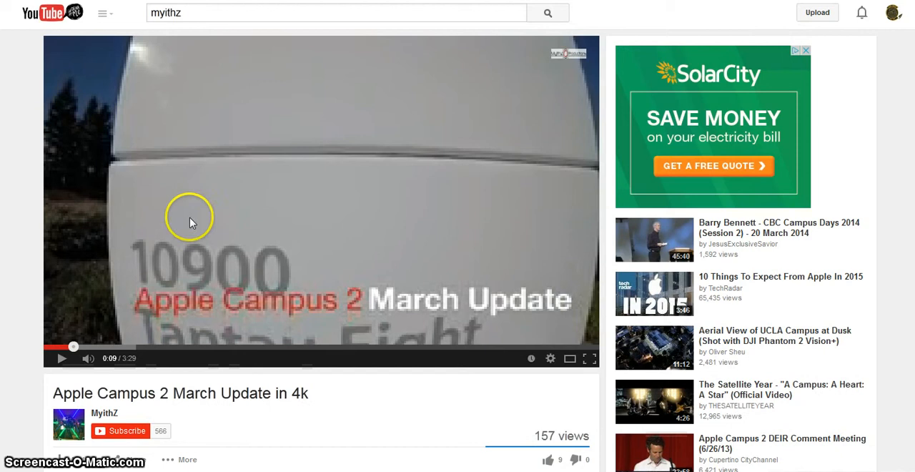
pyautogui.rightClick(108, 414)
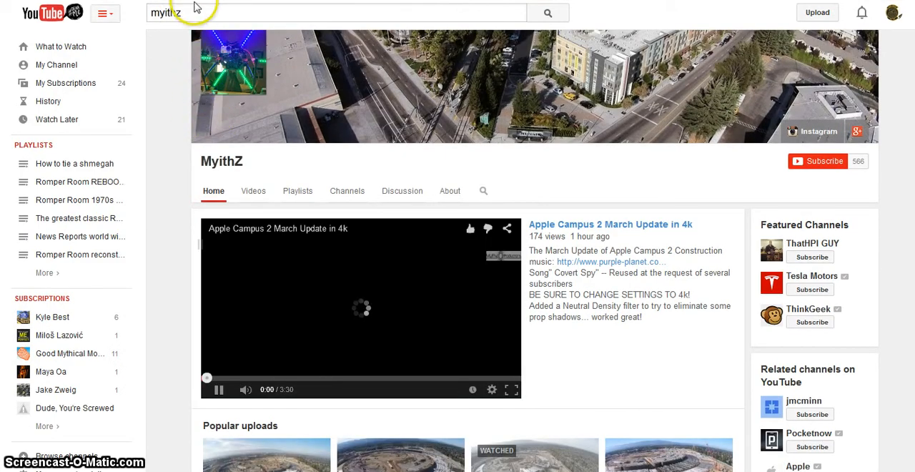
pyautogui.click(445, 190)
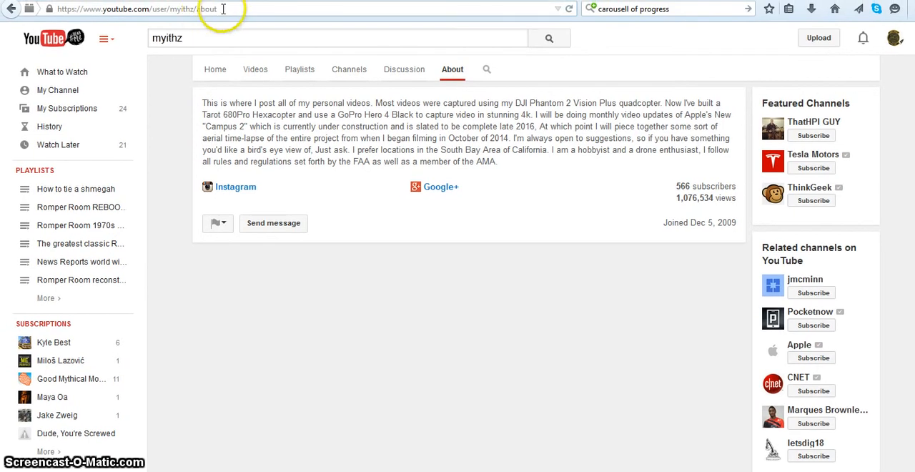
pyautogui.click(223, 9)
pyautogui.click(225, 10)
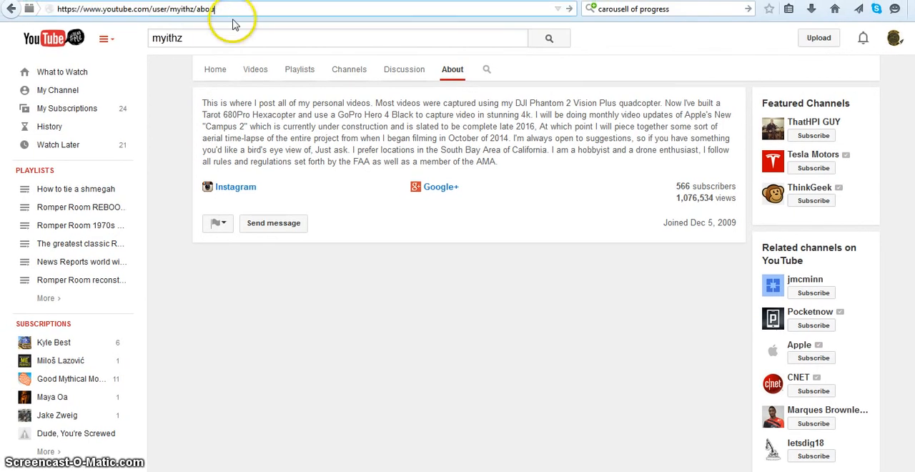
pyautogui.press('BackSpace')
pyautogui.press('BackSpace')
pyautogui.press('BackSpace')
pyautogui.press('BackSpace')
pyautogui.press('BackSpace')
pyautogui.press('BackSpace')
pyautogui.press('Return')
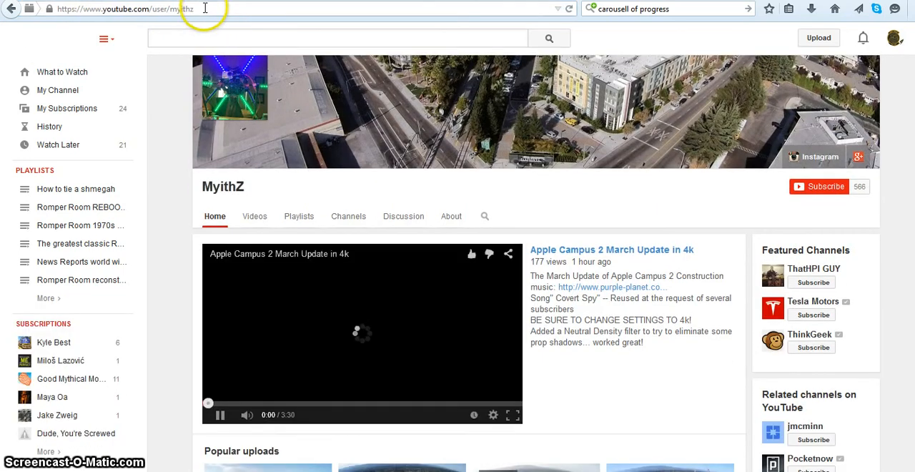
pyautogui.moveTo(204, 8); pyautogui.dragTo(57, 8)
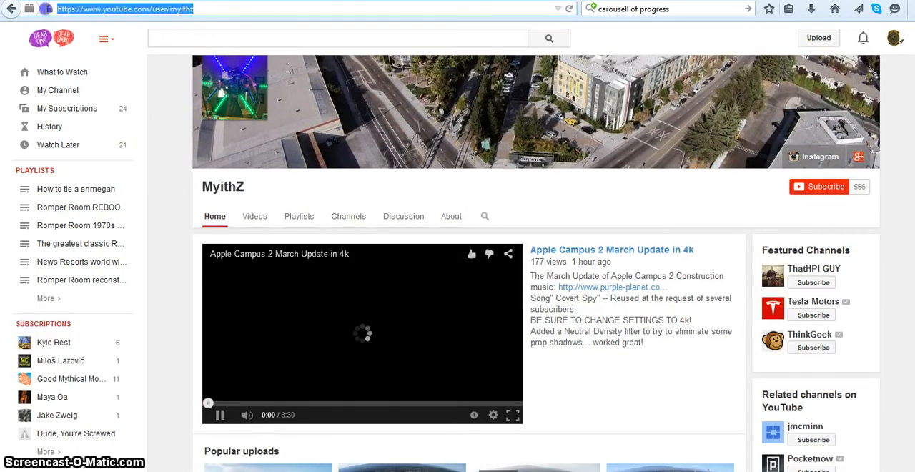
pyautogui.rightClick(73, 10)
pyautogui.click(106, 52)
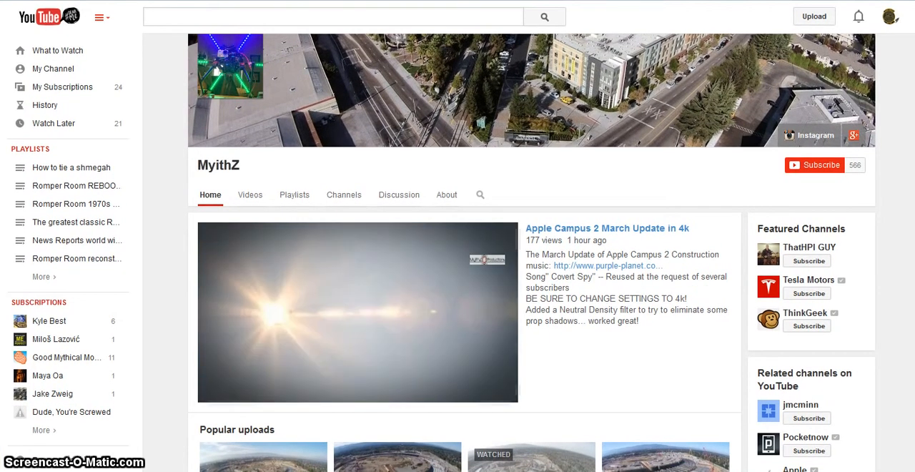
pyautogui.click(218, 392)
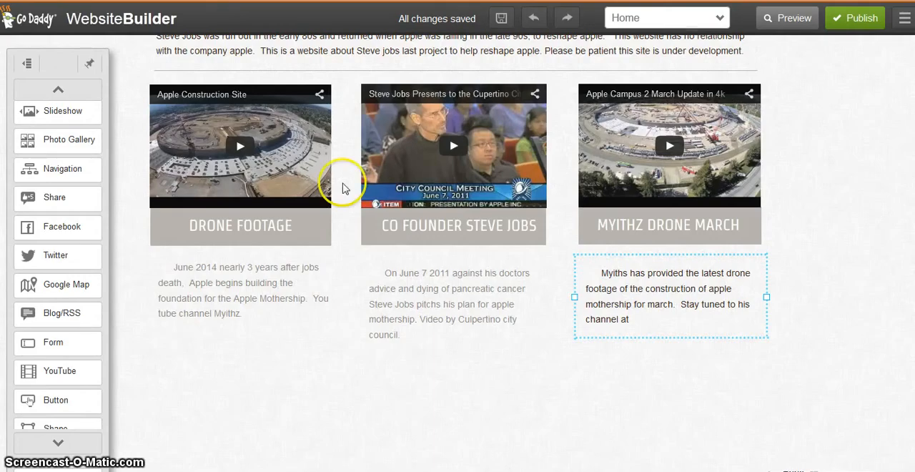
# Switch back to Website Builder and paste the channel address after "channel at" in the description under Myithz Drone March
pyautogui.click(633, 327)
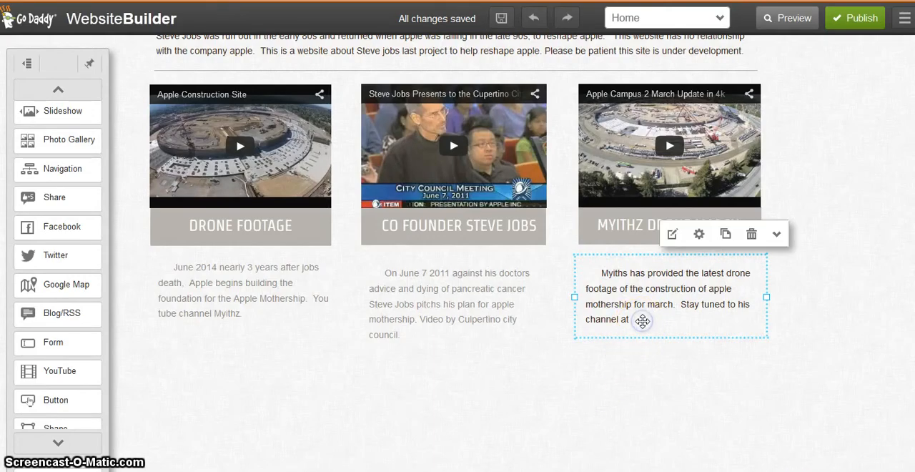
pyautogui.click(673, 234)
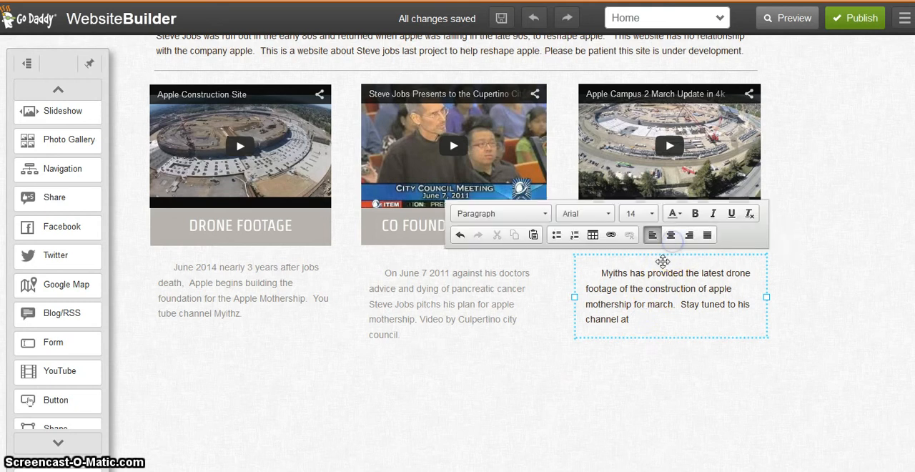
pyautogui.click(655, 320)
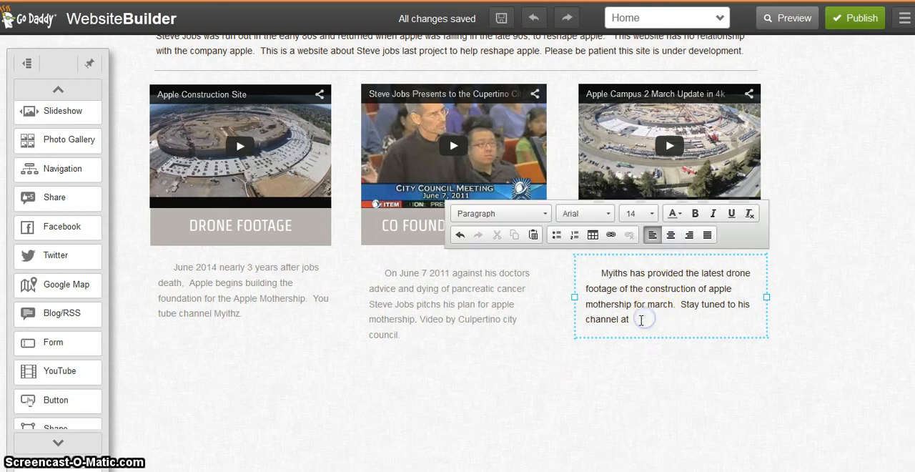
pyautogui.rightClick(640, 321)
pyautogui.click(640, 321)
pyautogui.rightClick(643, 323)
pyautogui.hotkey('ctrl', 'v')
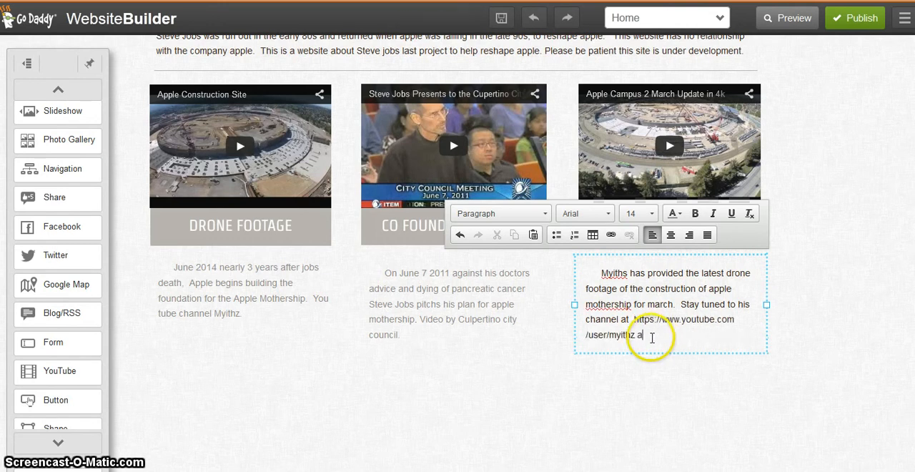
# Continue the description with "and applemothership.com" after the pasted channel address
pyautogui.write('and apple')
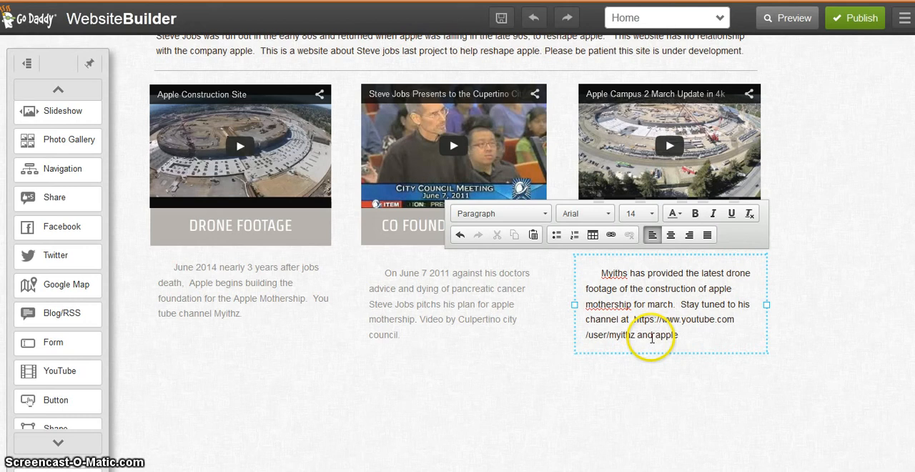
pyautogui.write('mothership')
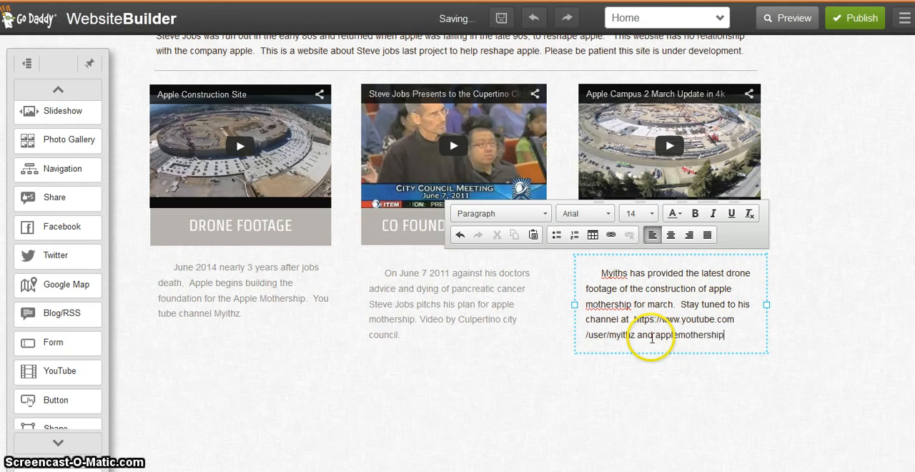
pyautogui.write('. ')
pyautogui.write('om')
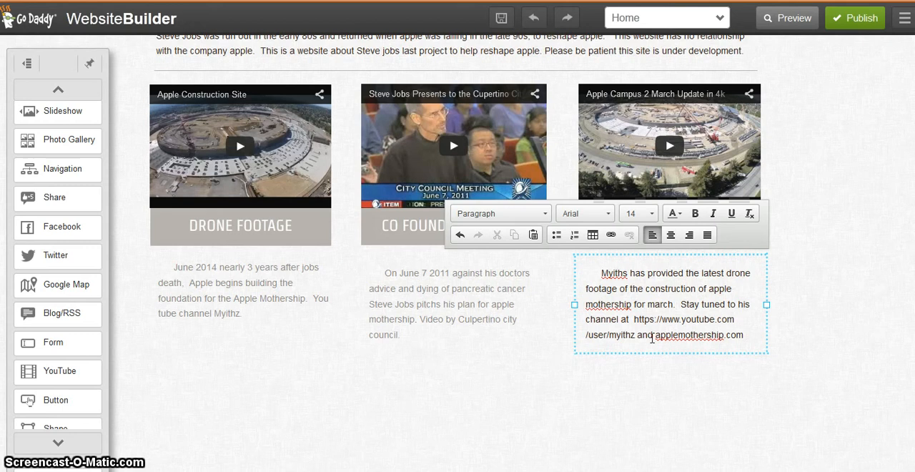
pyautogui.click(654, 367)
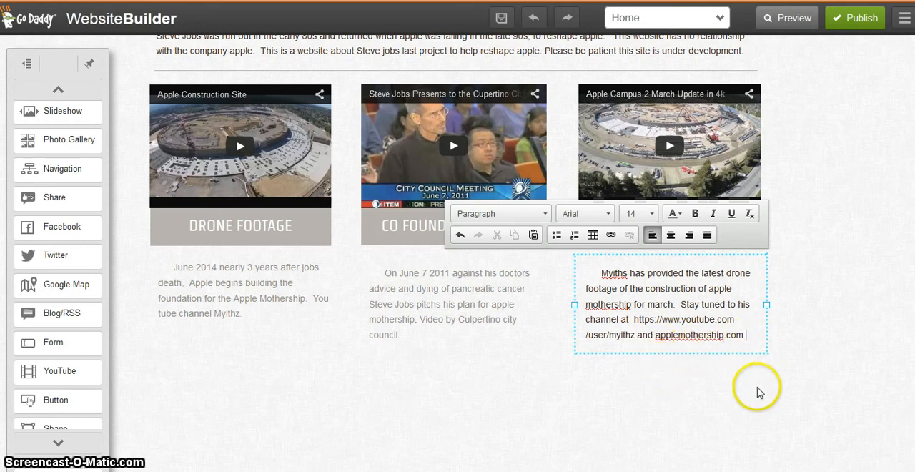
# Finish the description's last sentence with "for regular updates to Apple Campus 2."
pyautogui.write('r regular updates')
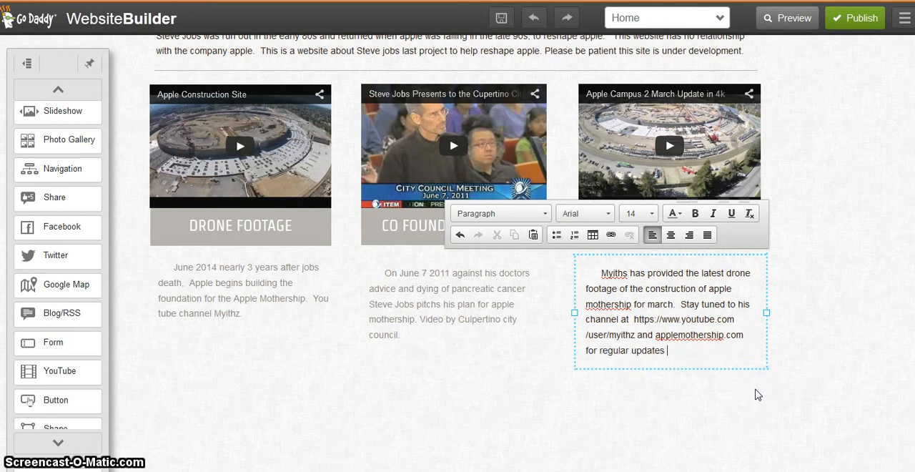
pyautogui.write(' to t')
pyautogui.write('h')
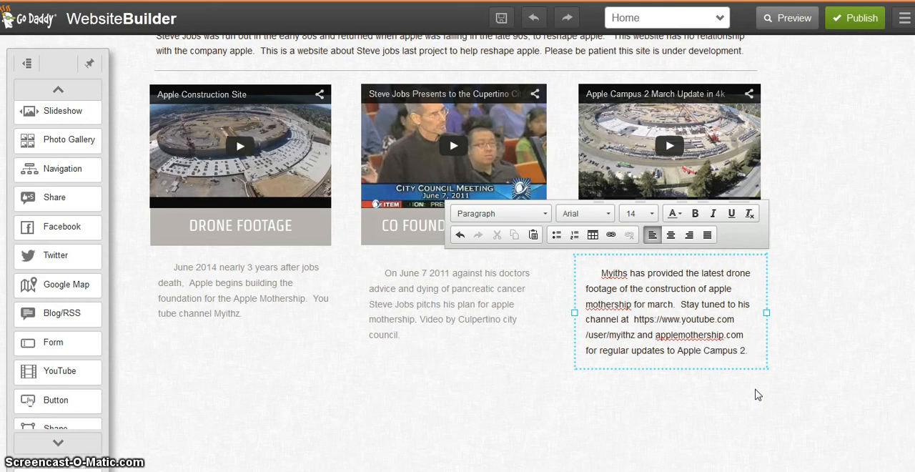
pyautogui.click(757, 393)
pyautogui.click(691, 418)
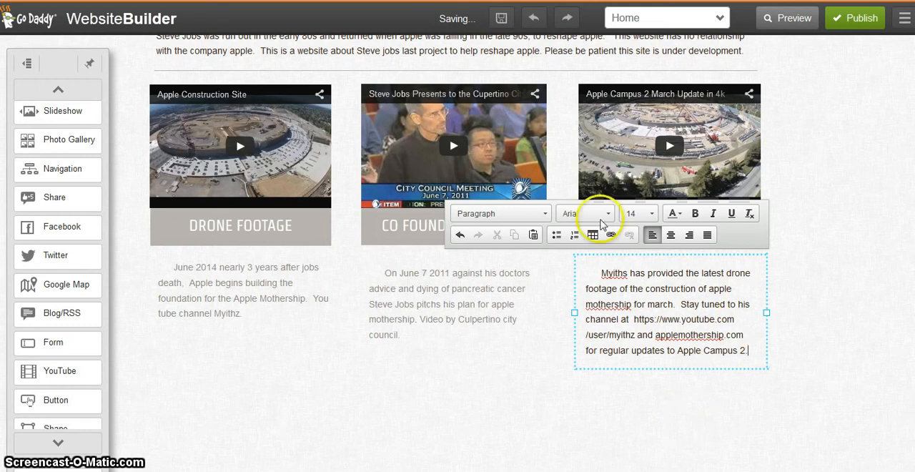
# Try to apply the Callouttext style at the end of the description without selecting its text
pyautogui.click(542, 213)
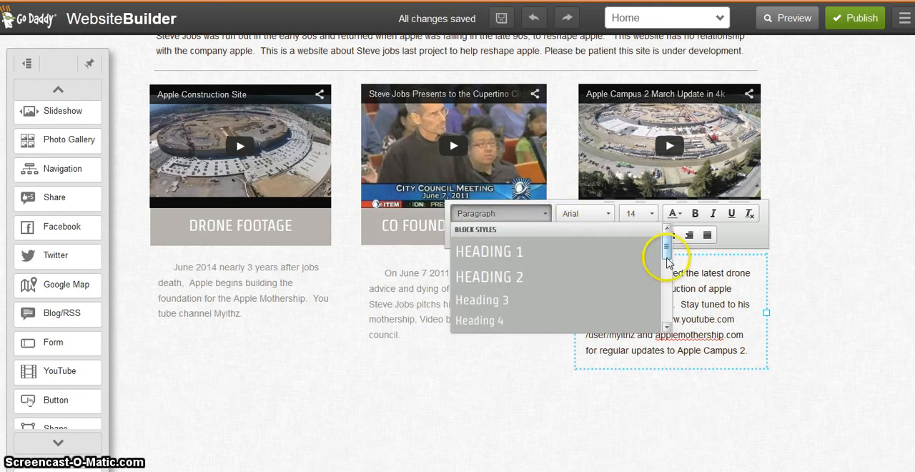
pyautogui.moveTo(666, 263); pyautogui.dragTo(670, 304)
pyautogui.click(565, 257)
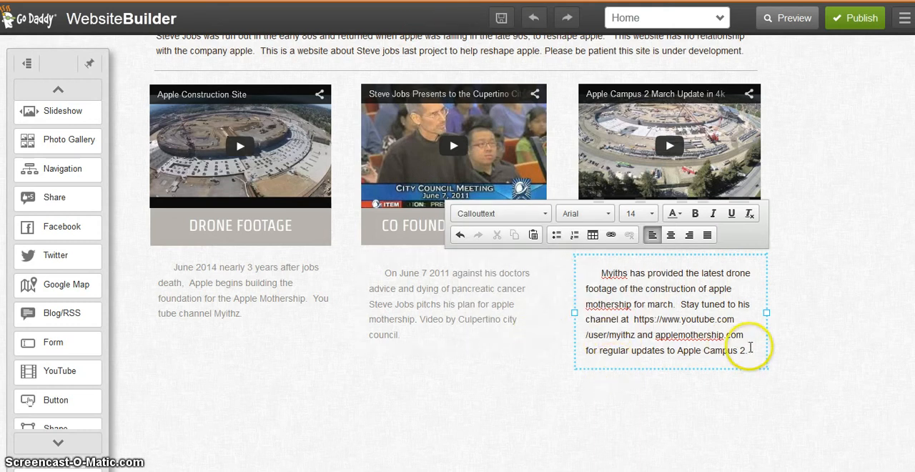
# Apply the Callouttext inline style to the whole Myithz Drone March description and leave text editing
pyautogui.click(688, 334)
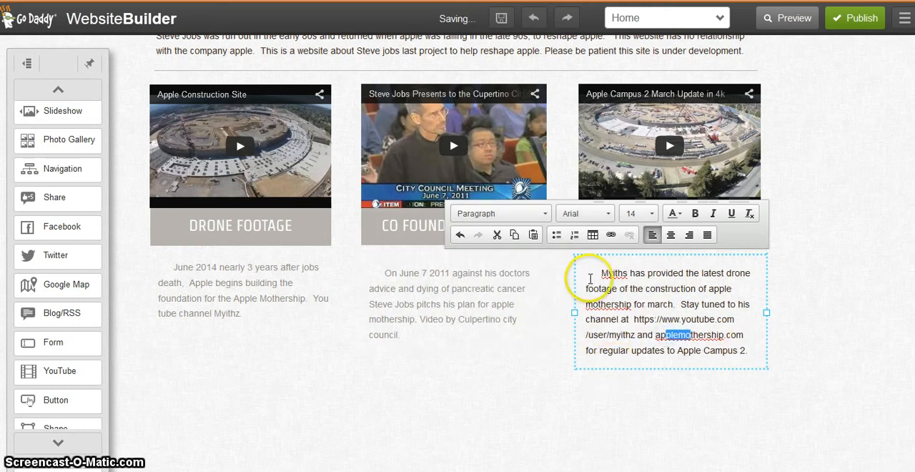
pyautogui.moveTo(600, 273); pyautogui.dragTo(736, 351)
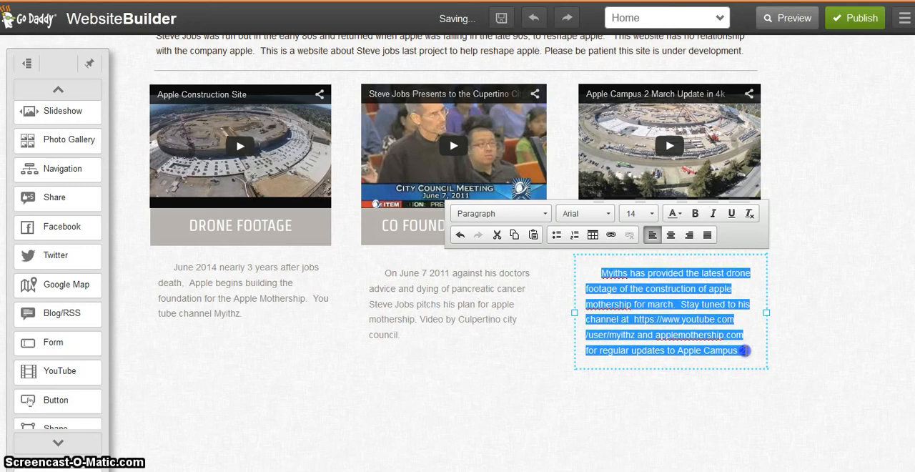
pyautogui.click(542, 212)
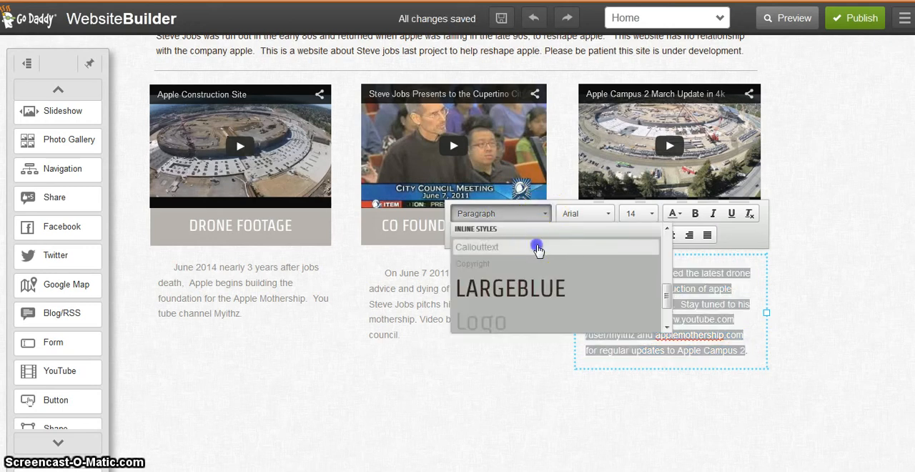
pyautogui.click(539, 248)
pyautogui.click(581, 400)
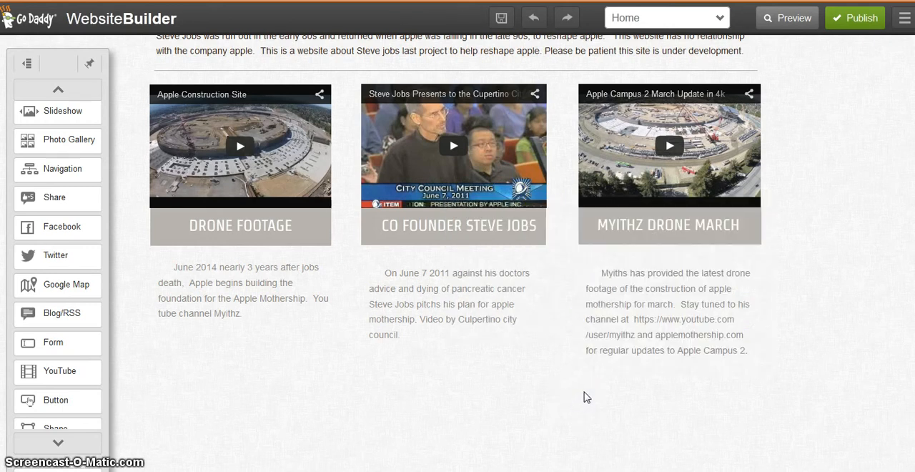
pyautogui.click(582, 390)
# Review the Home page from the header image down to the three video columns and their descriptions
pyautogui.scroll(2, 582, 384)
pyautogui.scroll(3, 582, 377)
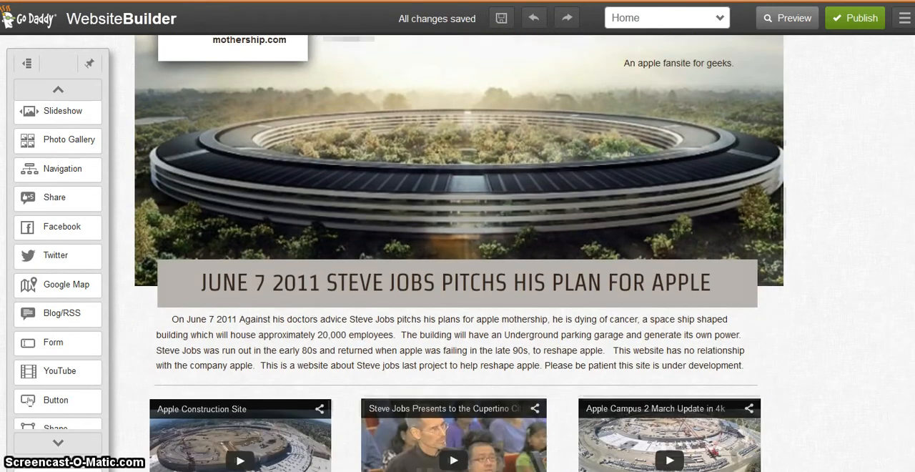
pyautogui.moveTo(913, 153); pyautogui.dragTo(913, 126)
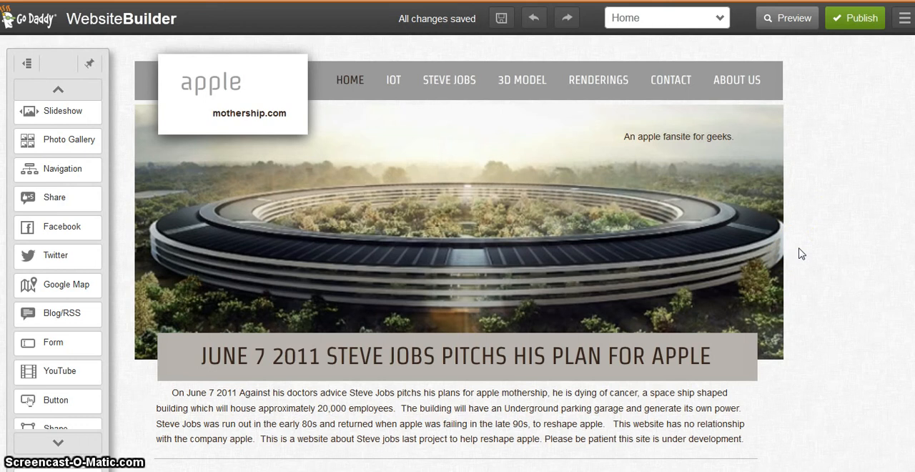
pyautogui.scroll(-9, 459, 253)
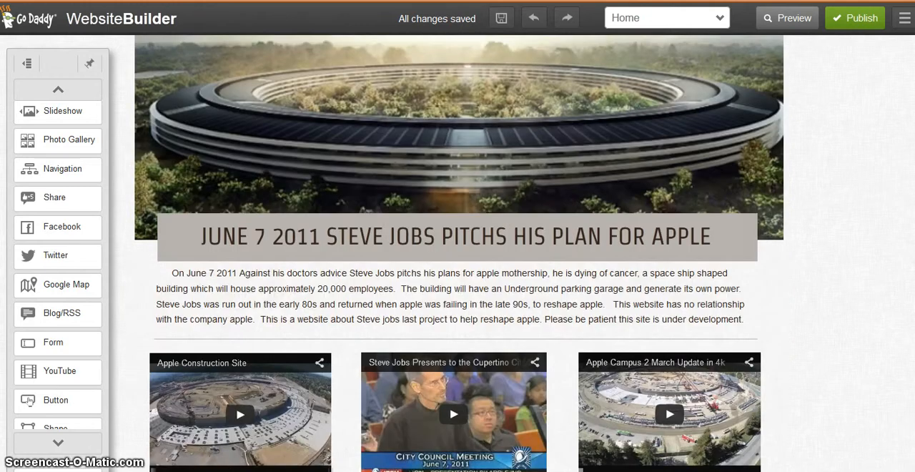
pyautogui.scroll(9, 459, 254)
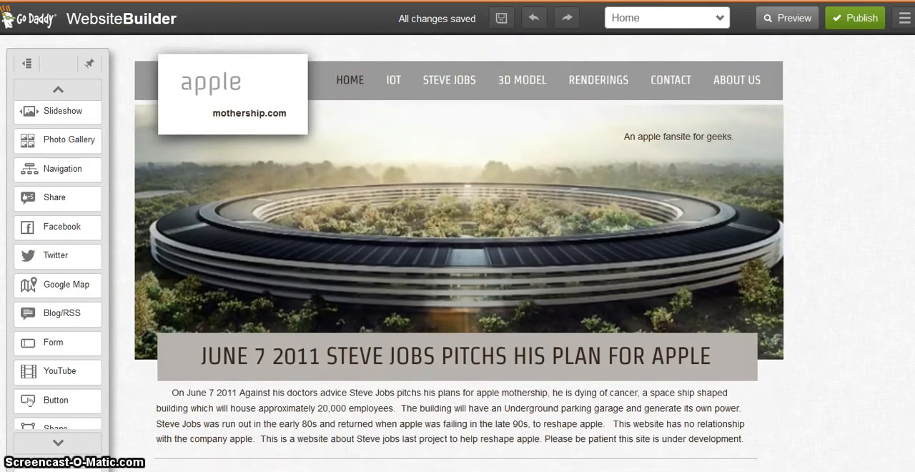
pyautogui.scroll(-8, 459, 254)
pyautogui.scroll(8, 459, 254)
pyautogui.scroll(-4, 459, 253)
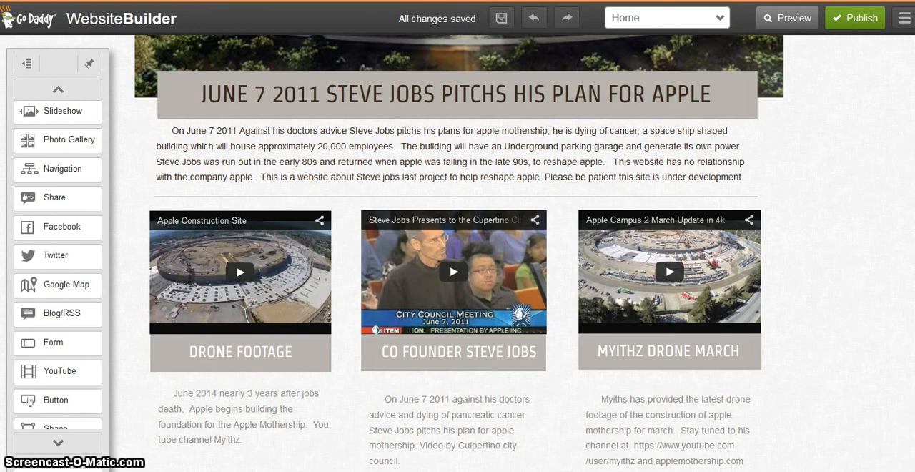
pyautogui.scroll(4, 459, 254)
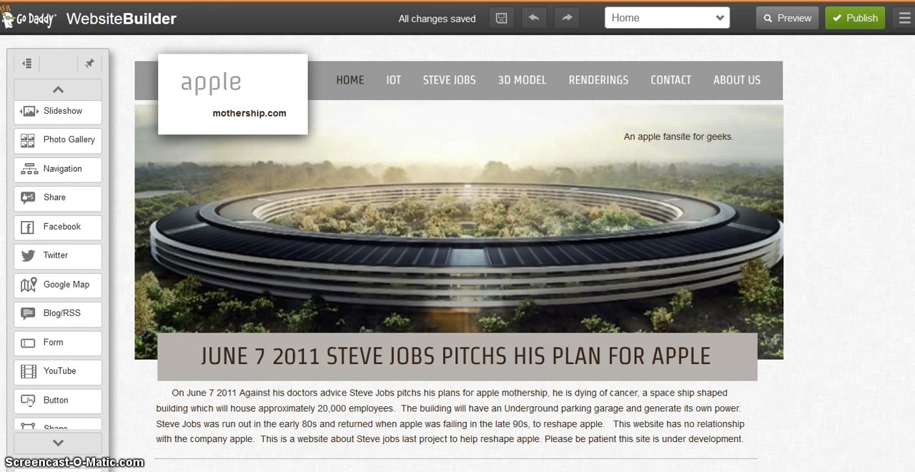
pyautogui.scroll(-2, 458, 254)
pyautogui.scroll(2, 458, 254)
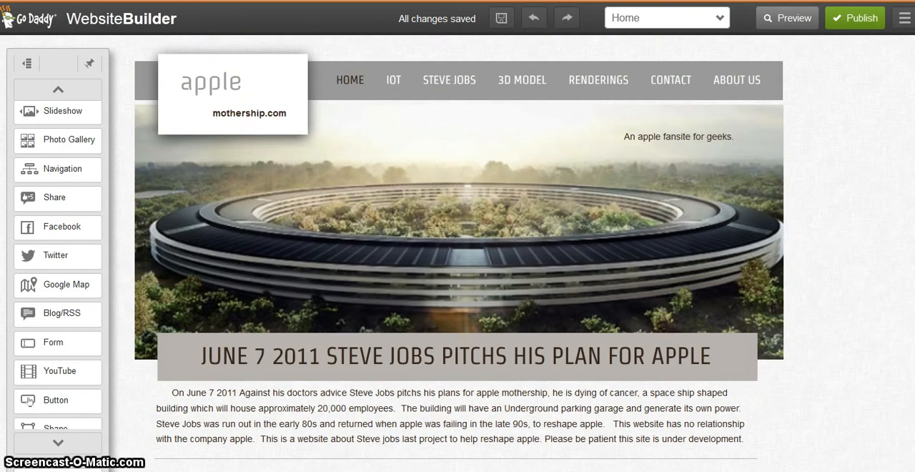
pyautogui.scroll(-2, 458, 253)
pyautogui.scroll(2, 458, 253)
pyautogui.scroll(-5, 457, 253)
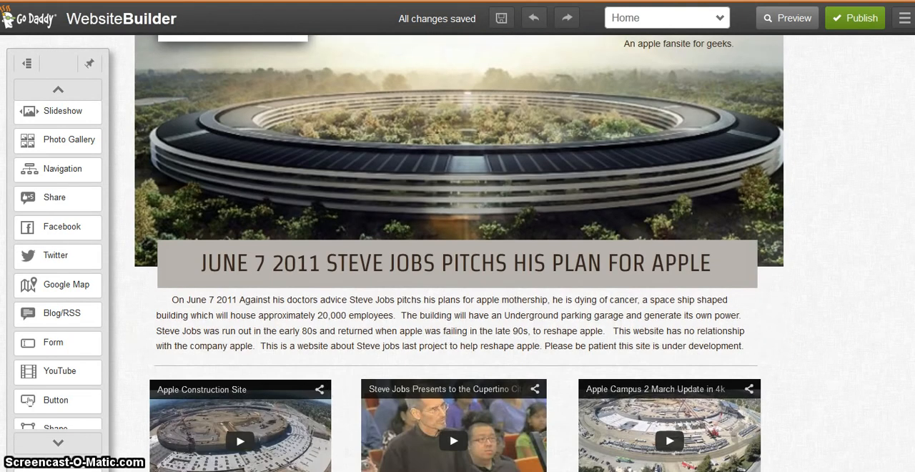
pyautogui.scroll(-1, 458, 253)
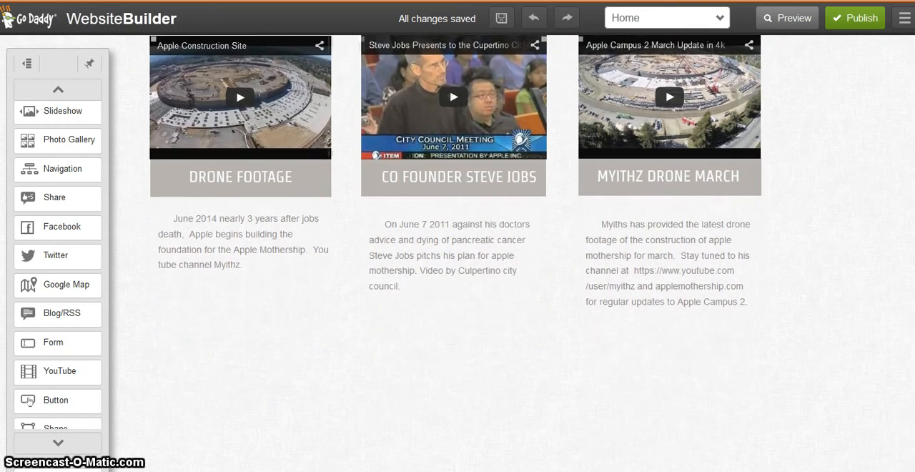
pyautogui.scroll(6, 457, 253)
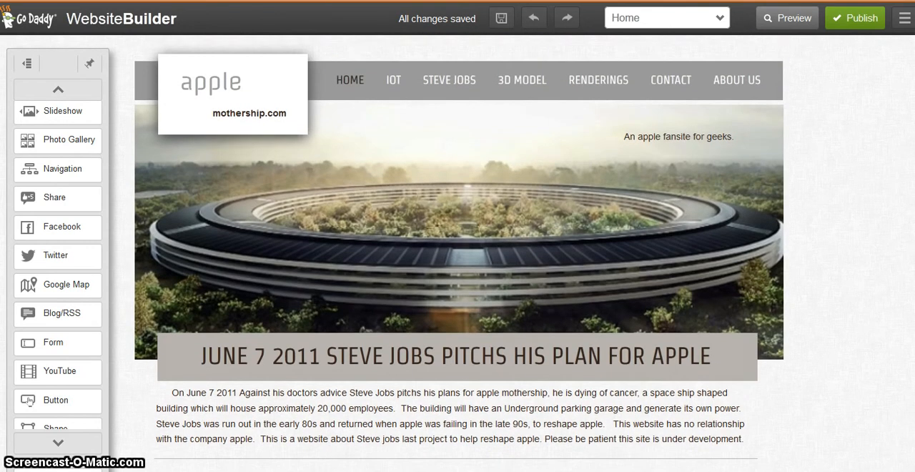